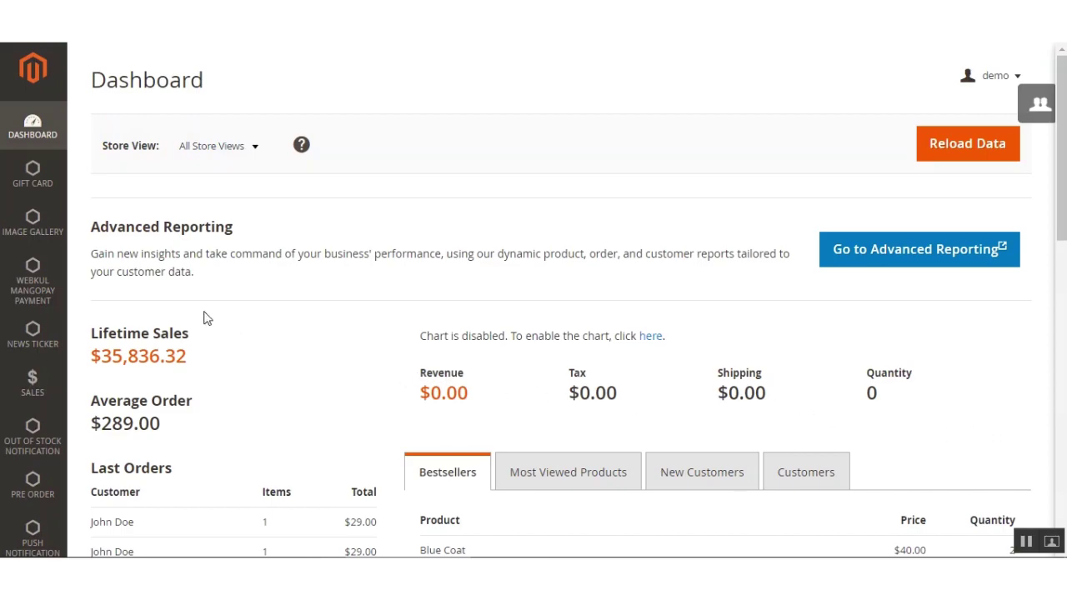
Go to Stores > Configuration in the admin menu.
scroll(193, 418, down, 2)
scroll(33, 526, down, 5)
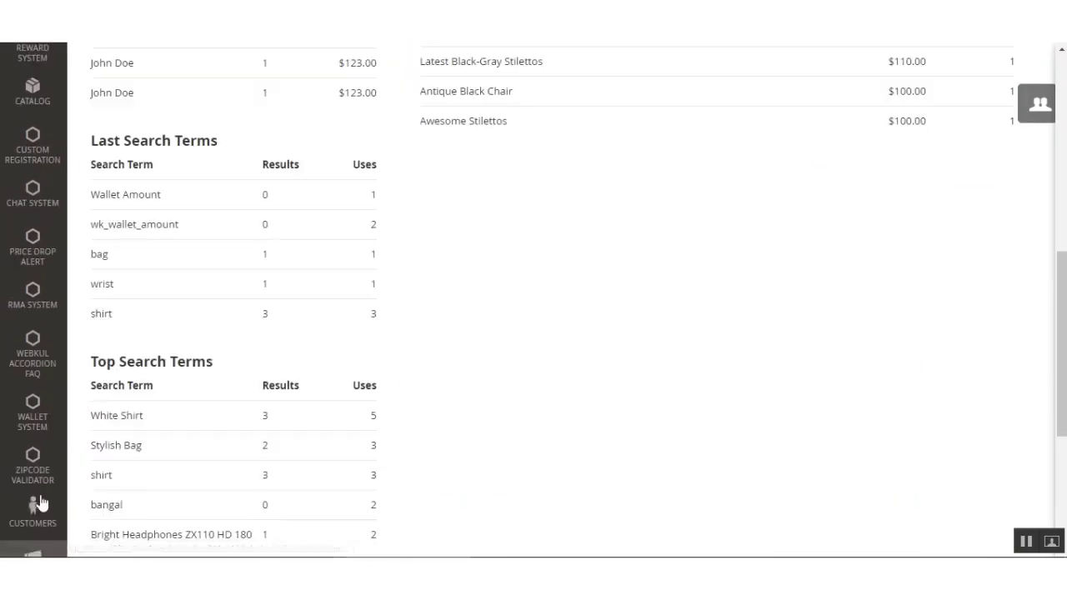
scroll(71, 504, down, 3)
click(33, 421)
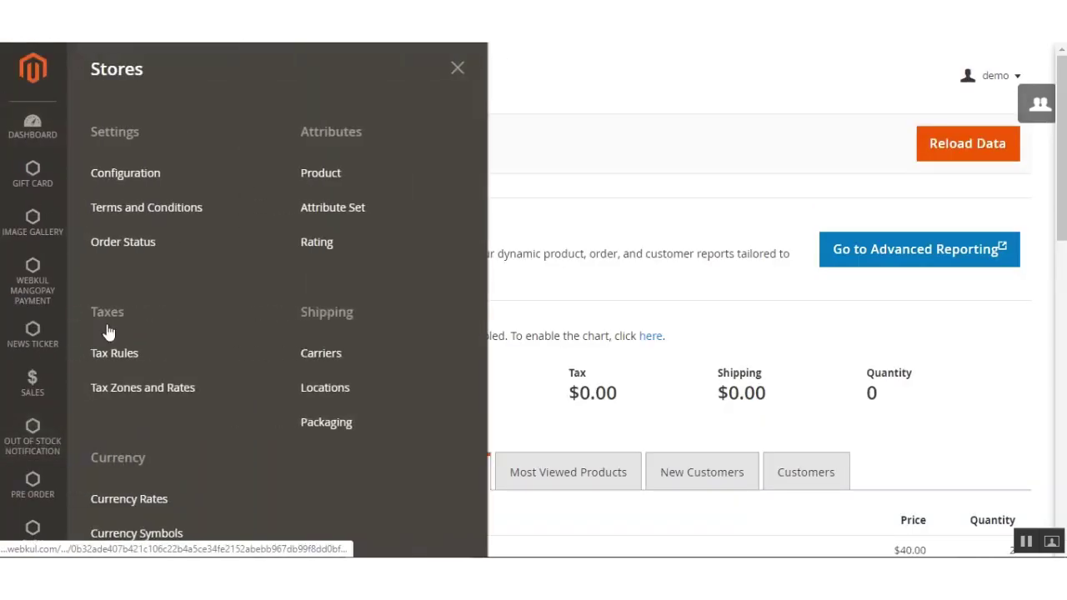
click(118, 171)
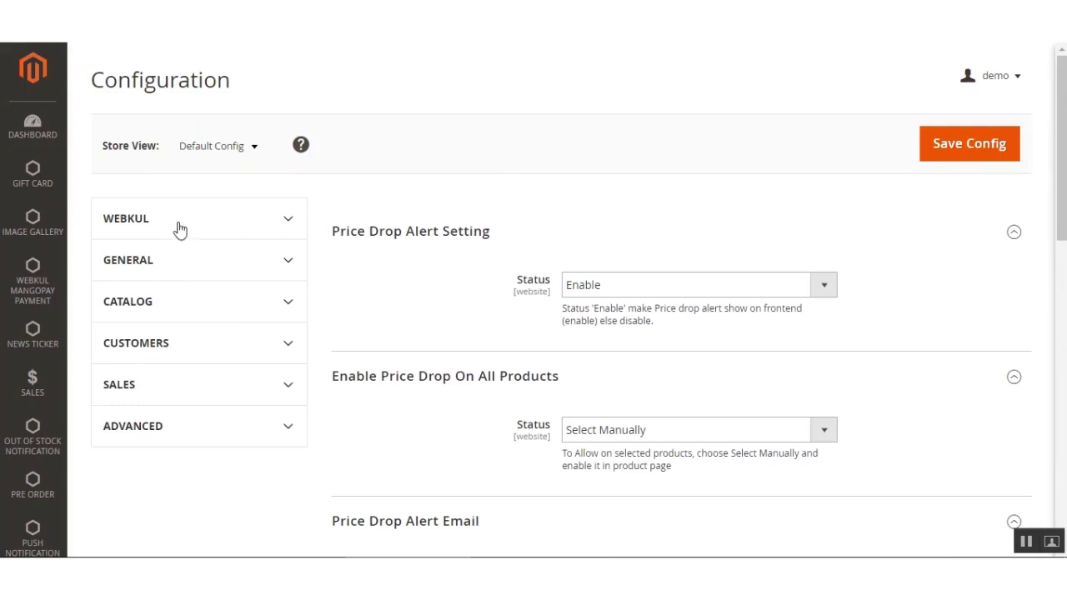
Expand the WEBKUL section and open Chat System Configuration.
click(175, 225)
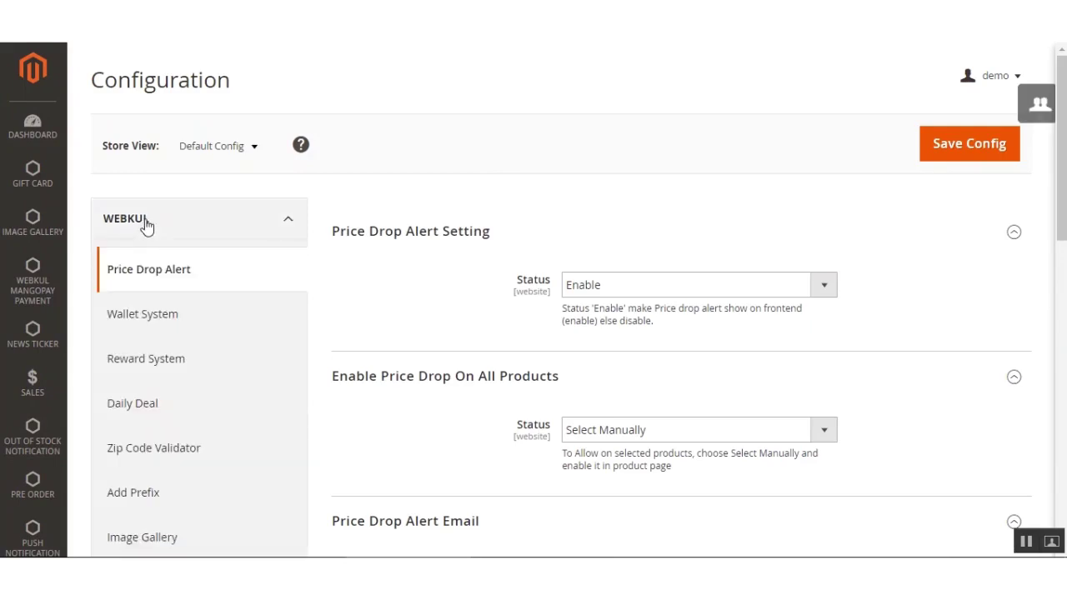
double_click(136, 84)
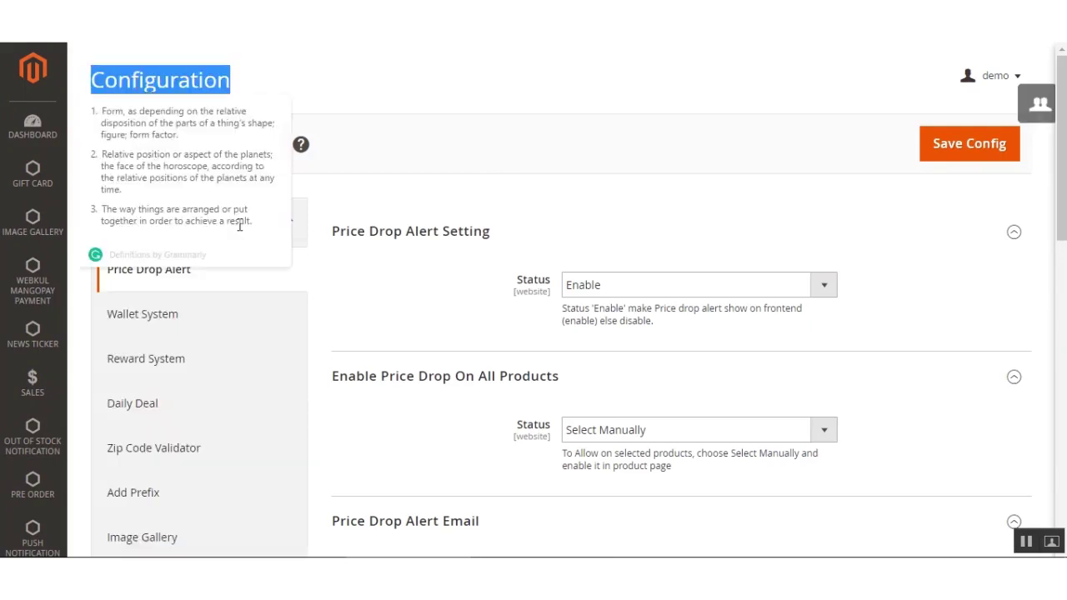
click(367, 129)
scroll(240, 355, down, 3)
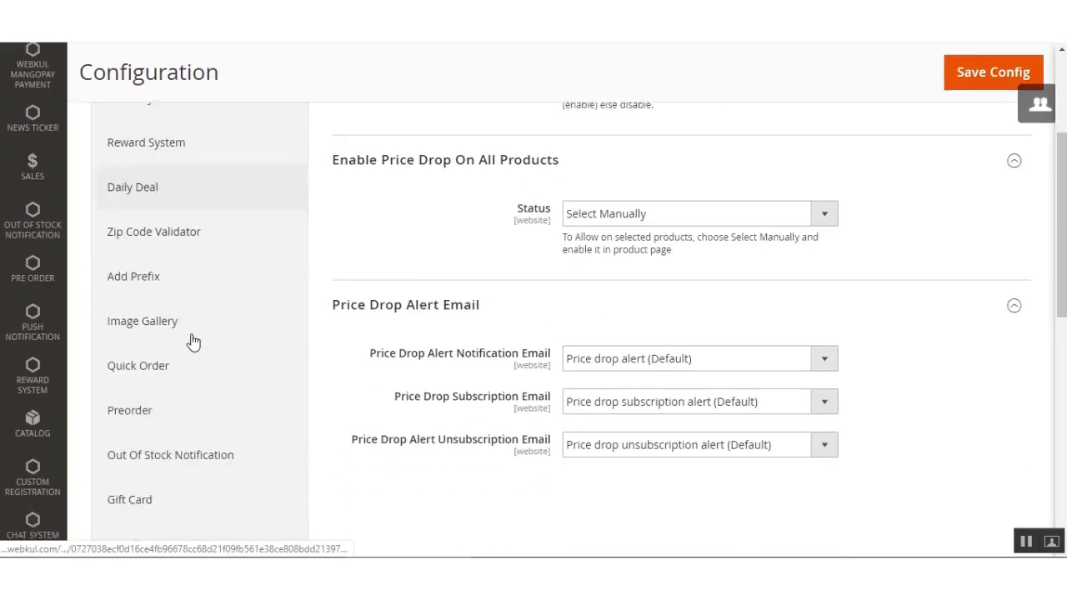
scroll(188, 379, down, 3)
scroll(185, 375, down, 3)
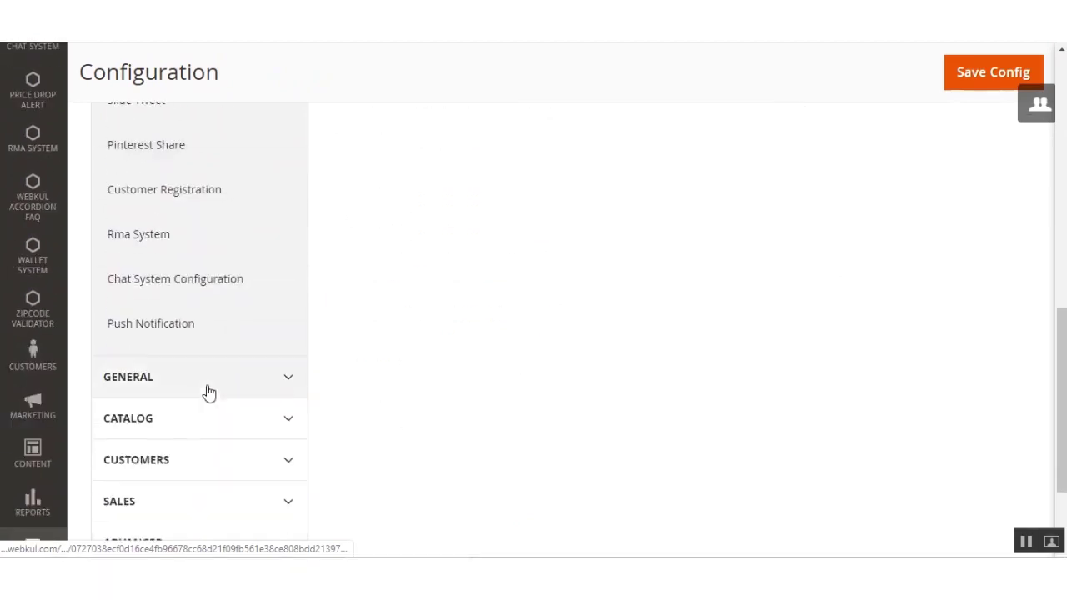
click(179, 295)
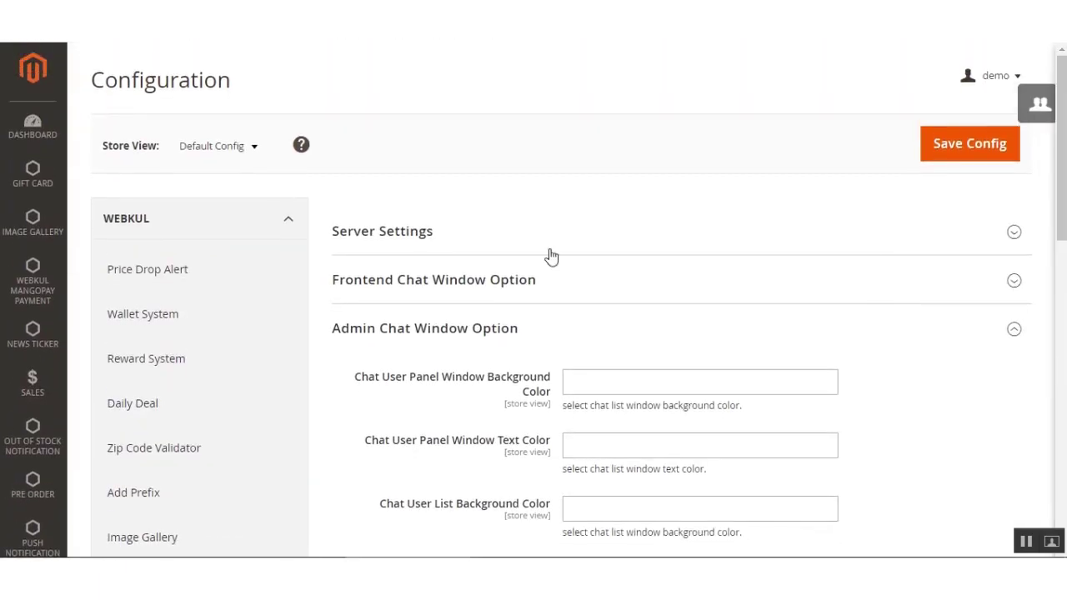
Collapse the Admin Chat Window Option section so only the three chat setting groups show.
click(483, 329)
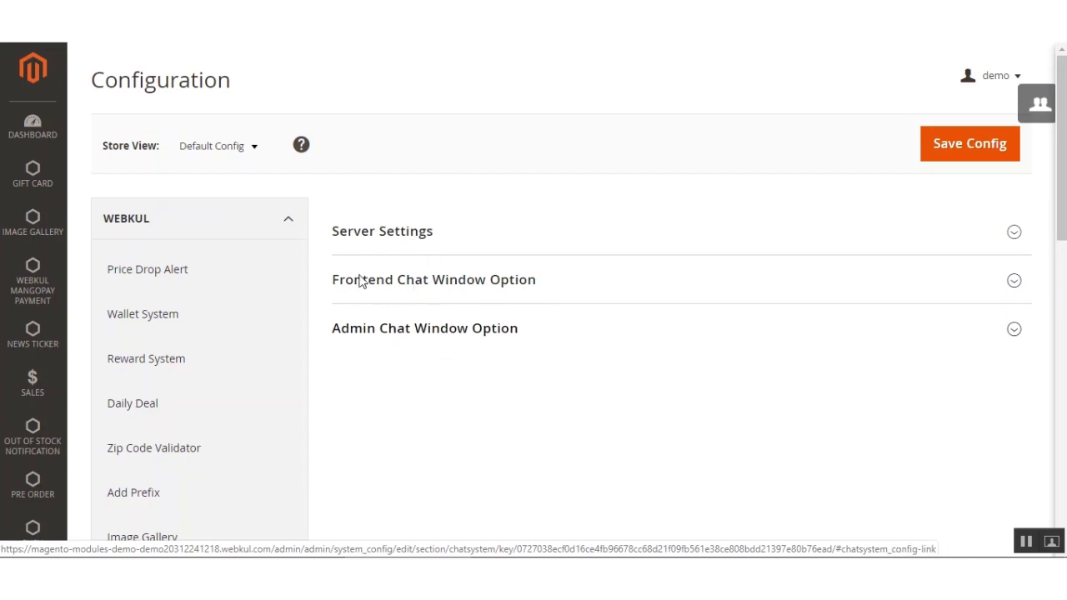
scroll(399, 184, down, 1)
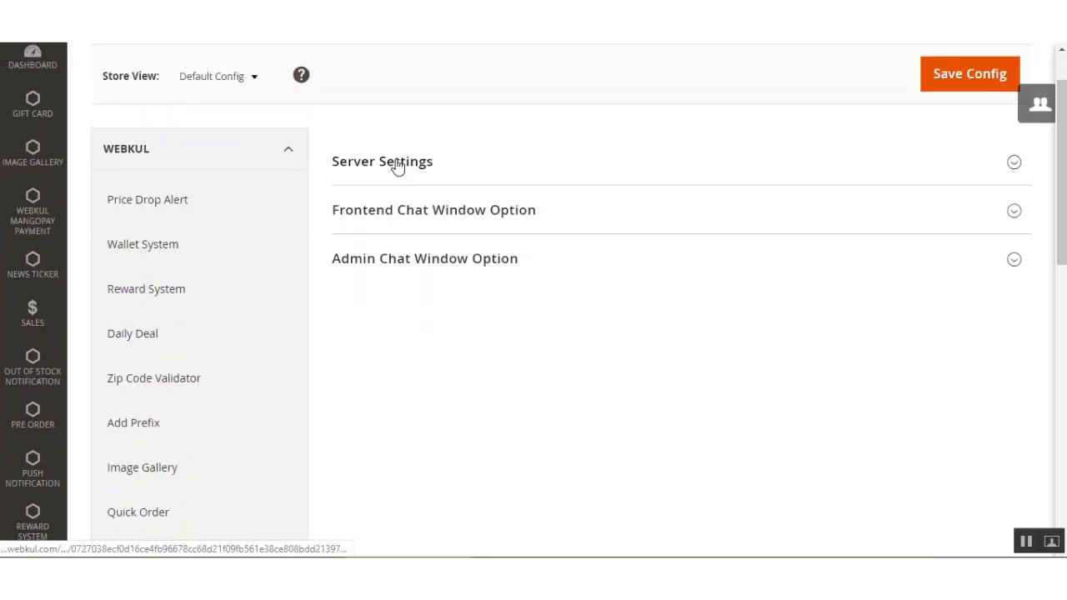
click(403, 173)
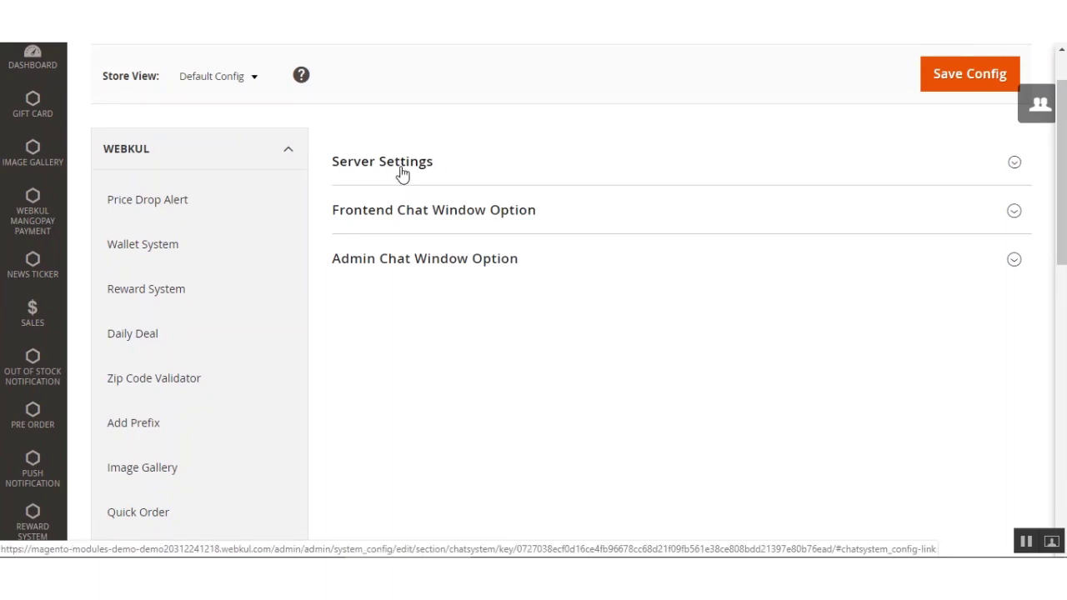
Check the Server Settings: host magento2demo.webkul.com and port 2052.
click(595, 150)
click(595, 150)
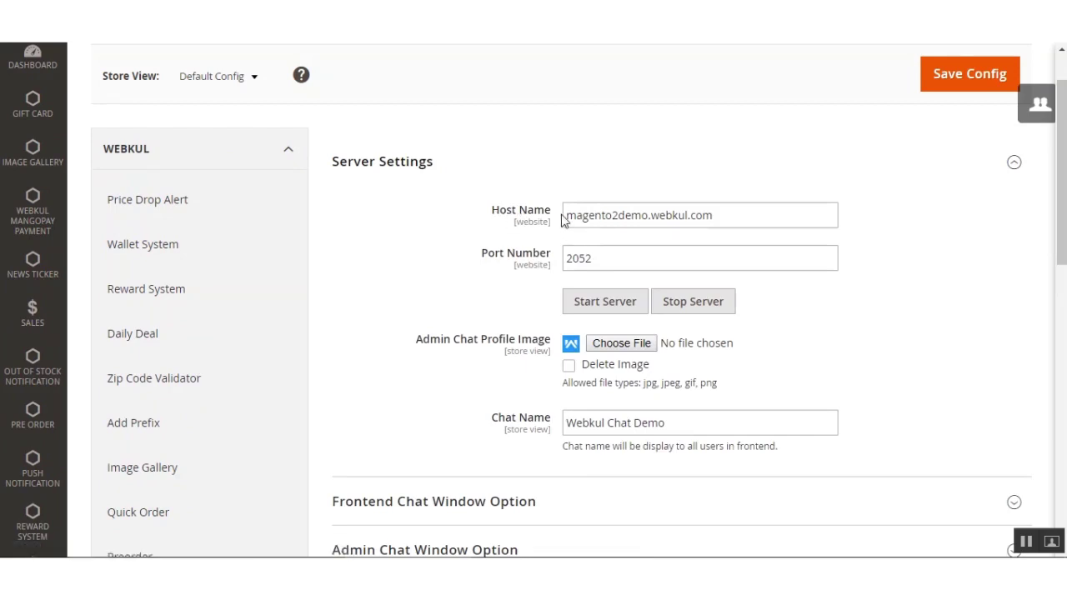
drag(567, 215, 736, 215)
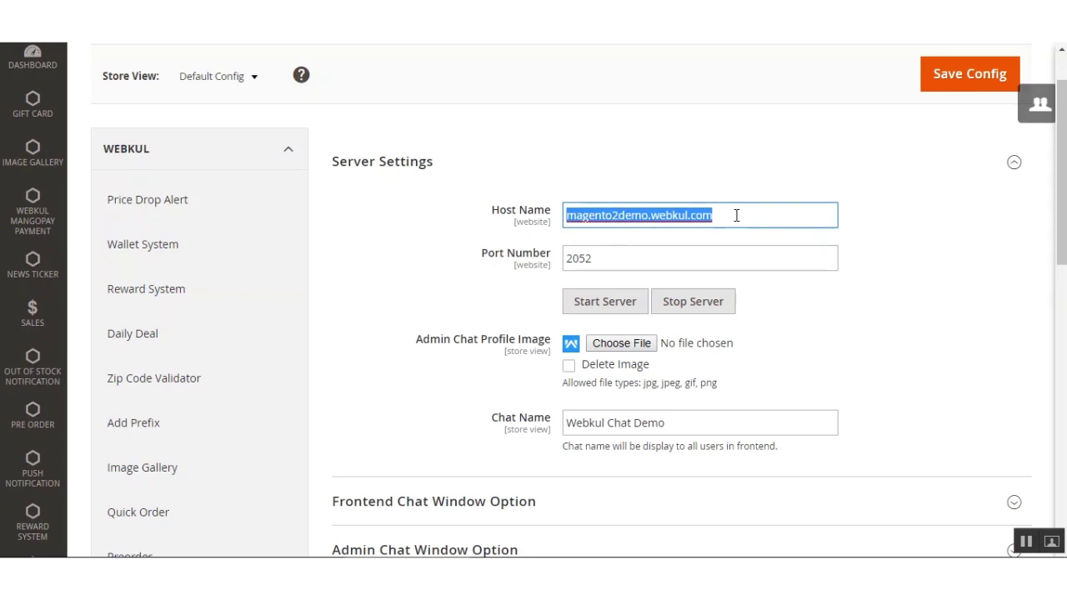
click(407, 251)
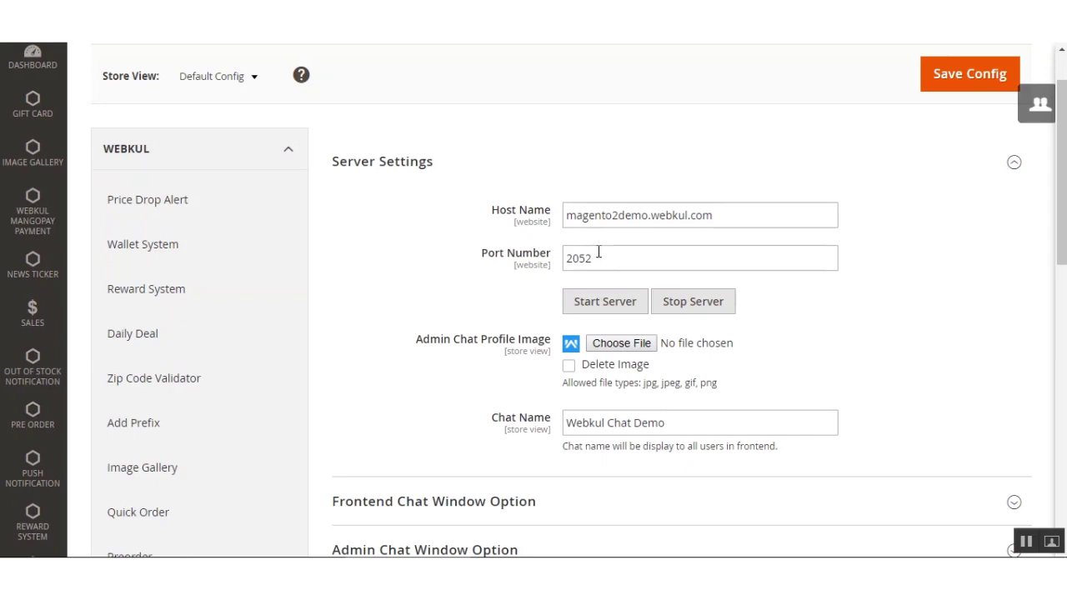
drag(631, 252, 553, 265)
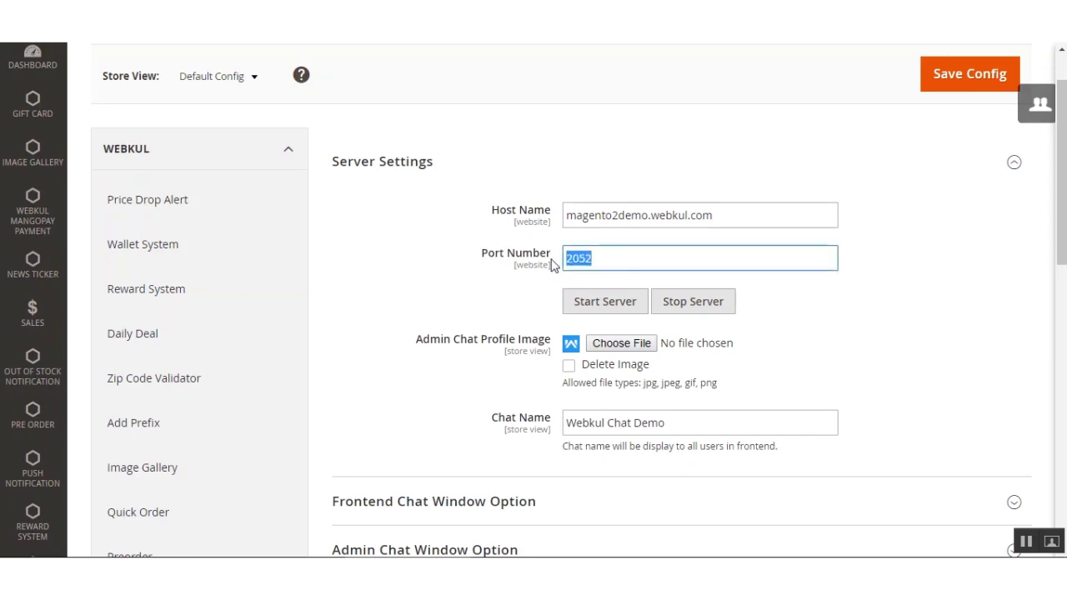
click(610, 263)
drag(417, 342, 547, 346)
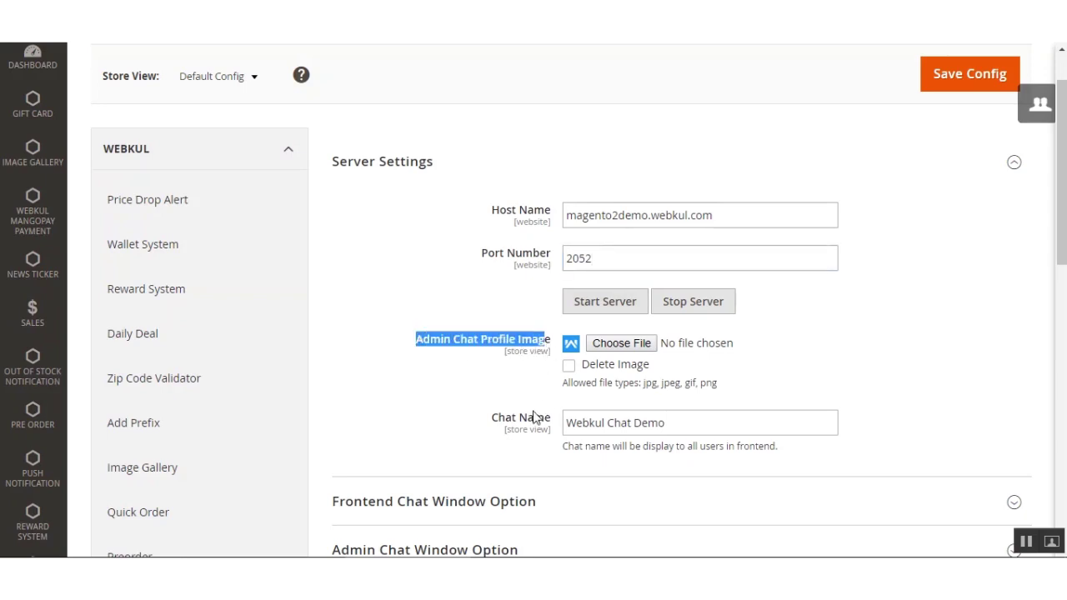
click(650, 328)
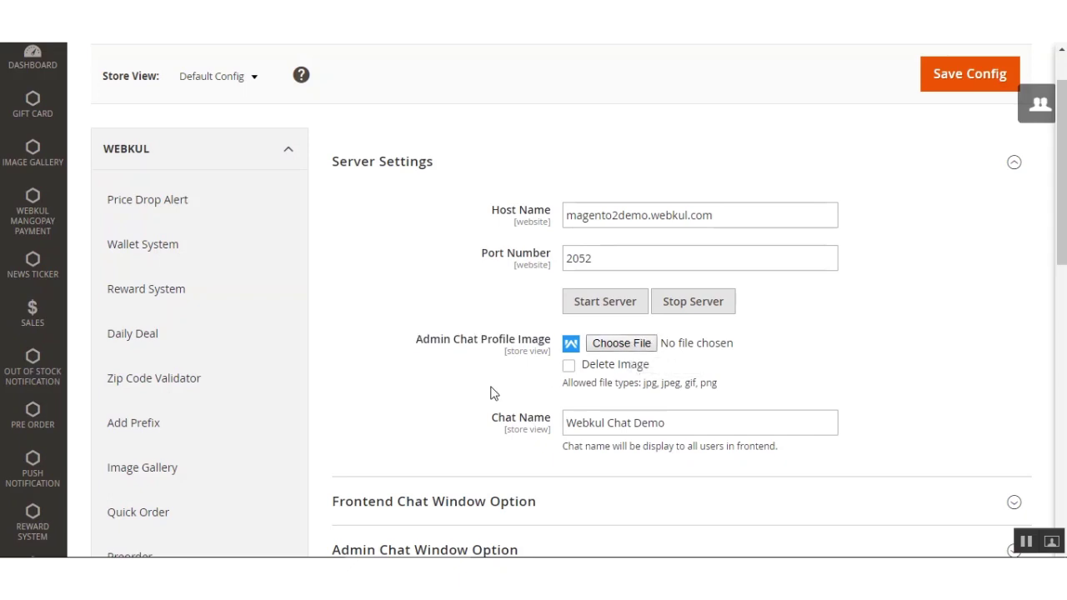
Start the chat server.
scroll(490, 393, down, 2)
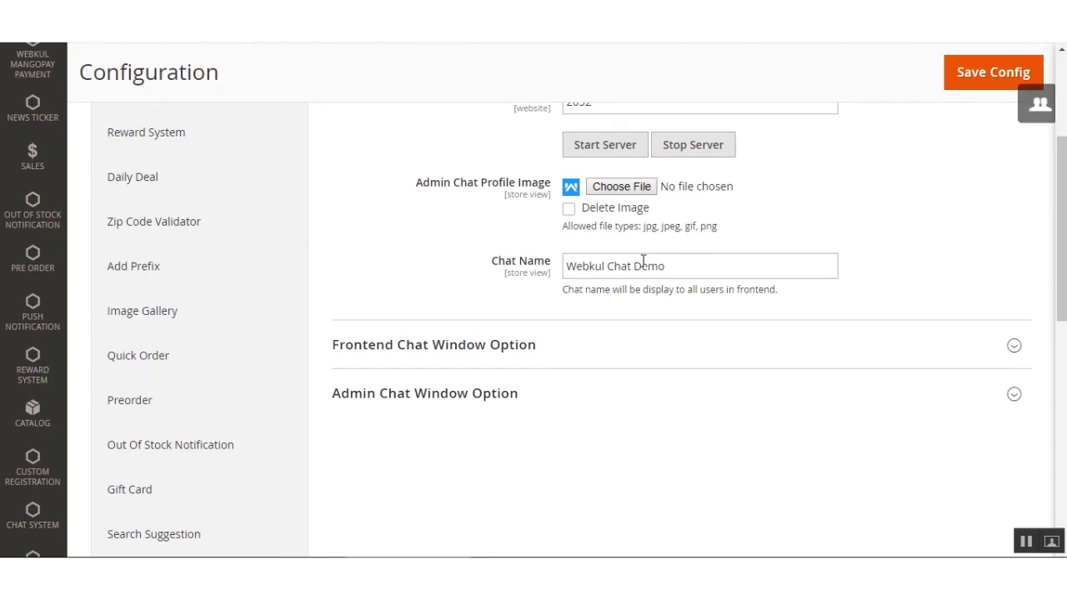
scroll(643, 261, up, 2)
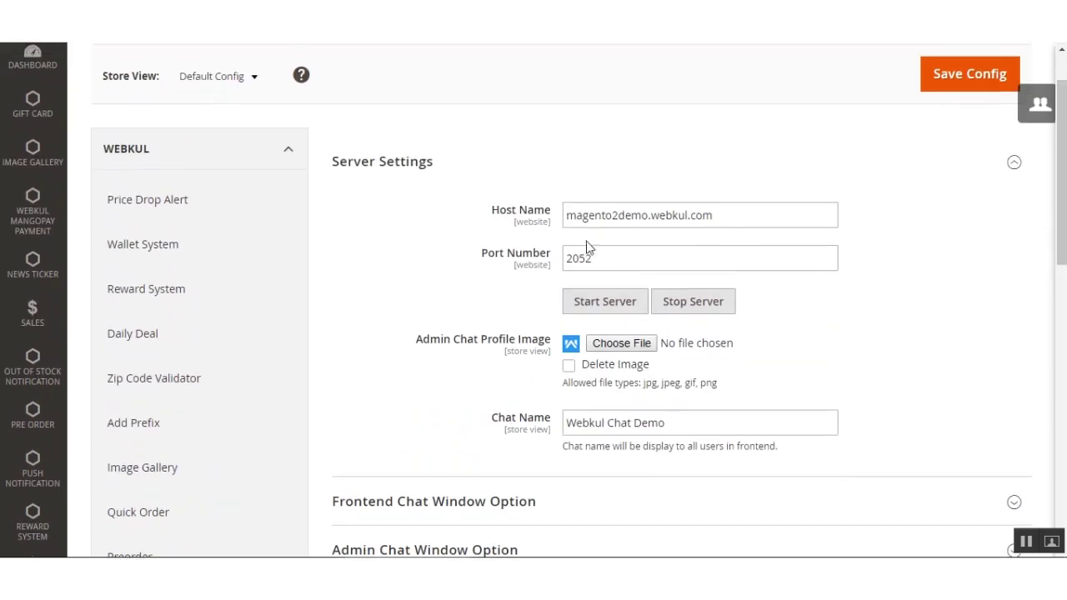
click(588, 302)
scroll(499, 317, down, 3)
scroll(497, 317, down, 1)
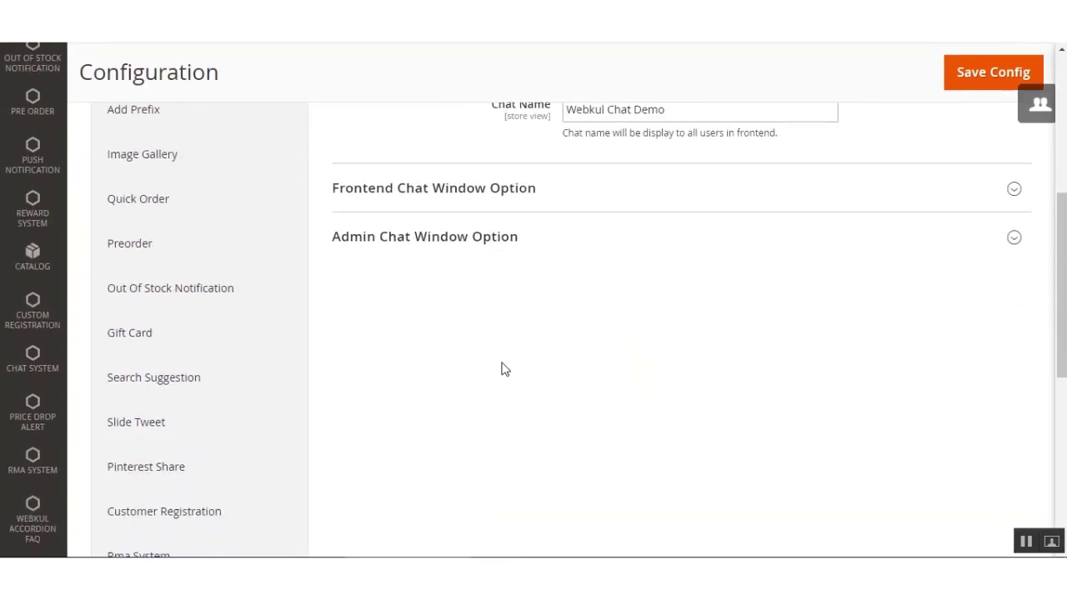
In Frontend Chat Window Option, keep position Right and Solid Color background type.
click(510, 198)
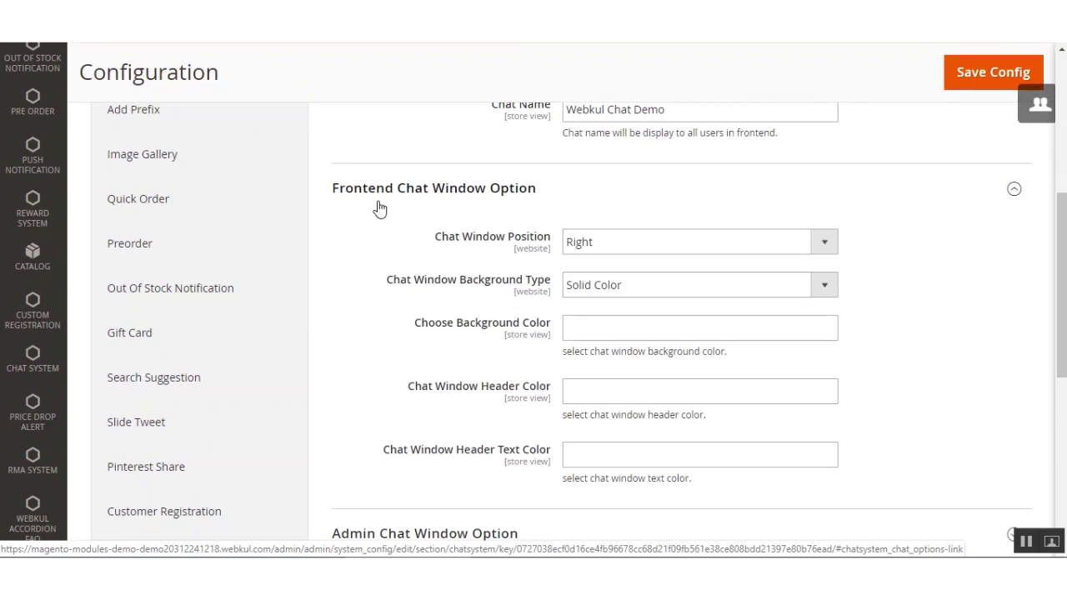
click(614, 243)
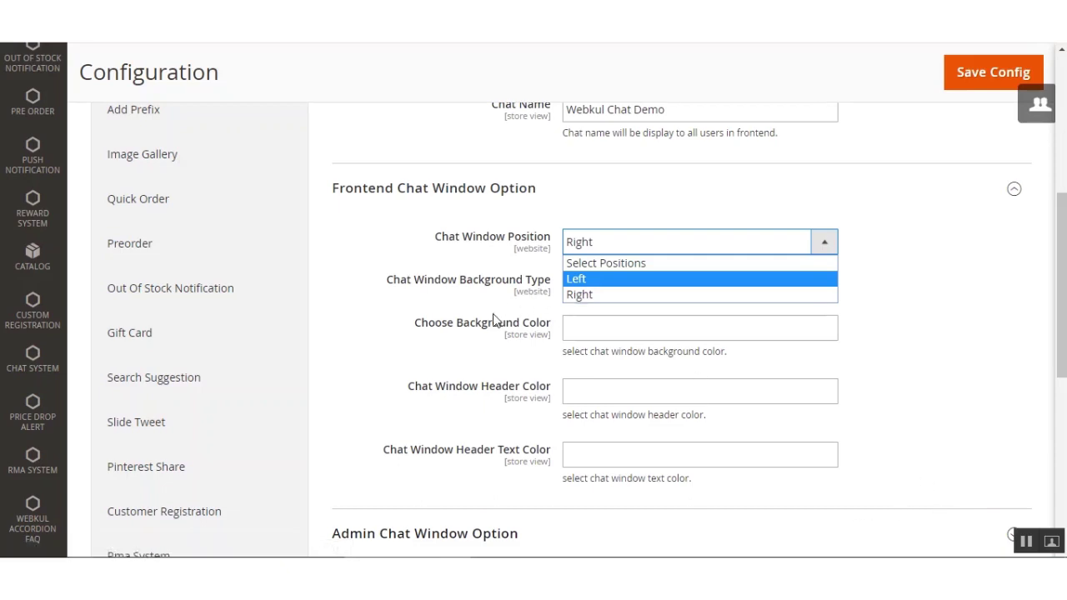
click(403, 299)
drag(400, 285, 547, 283)
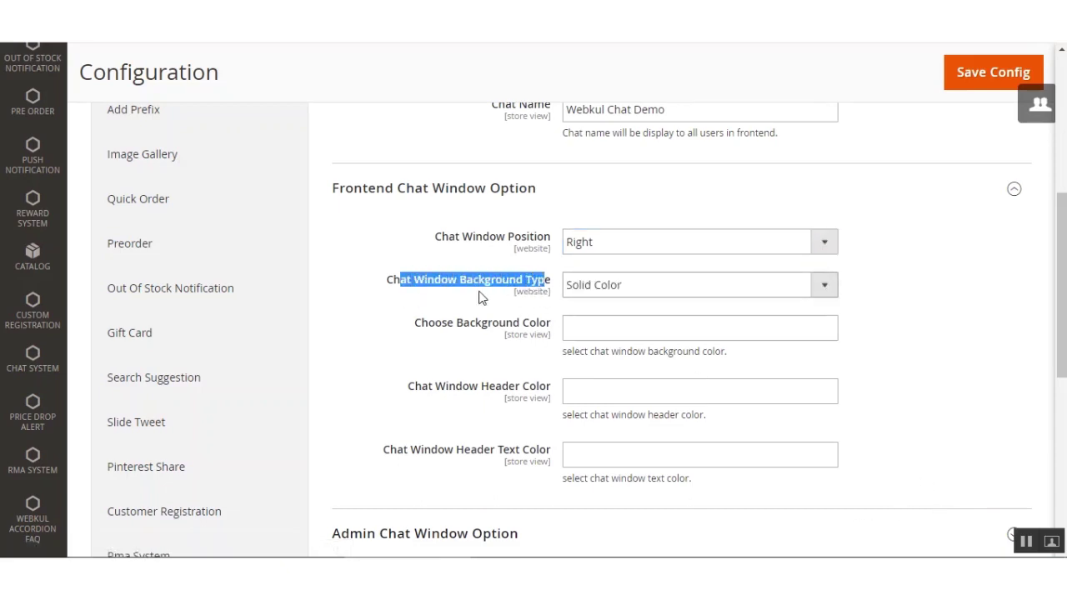
click(643, 290)
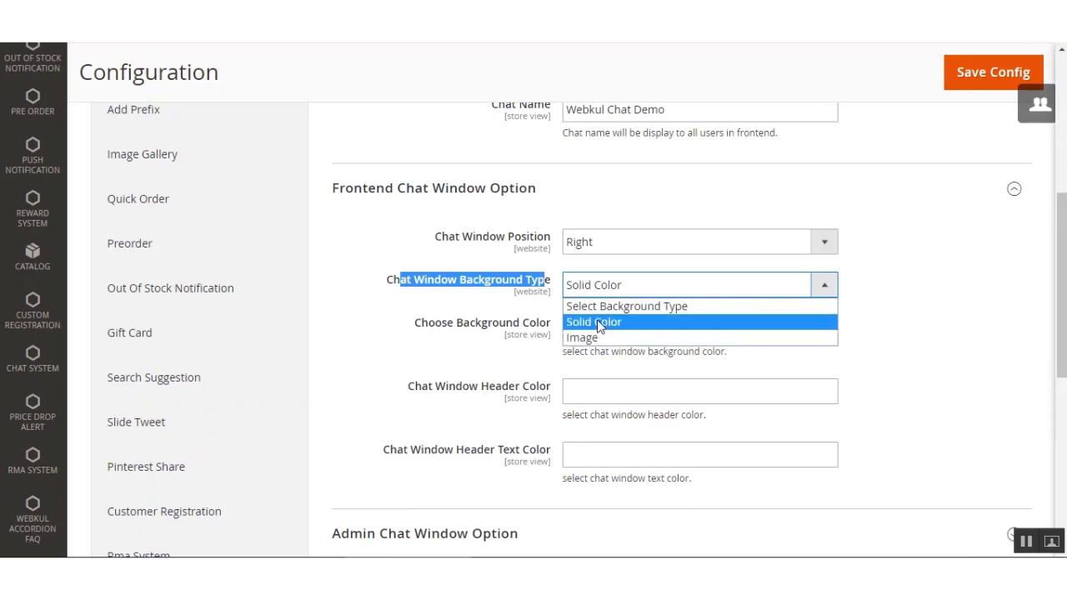
click(899, 321)
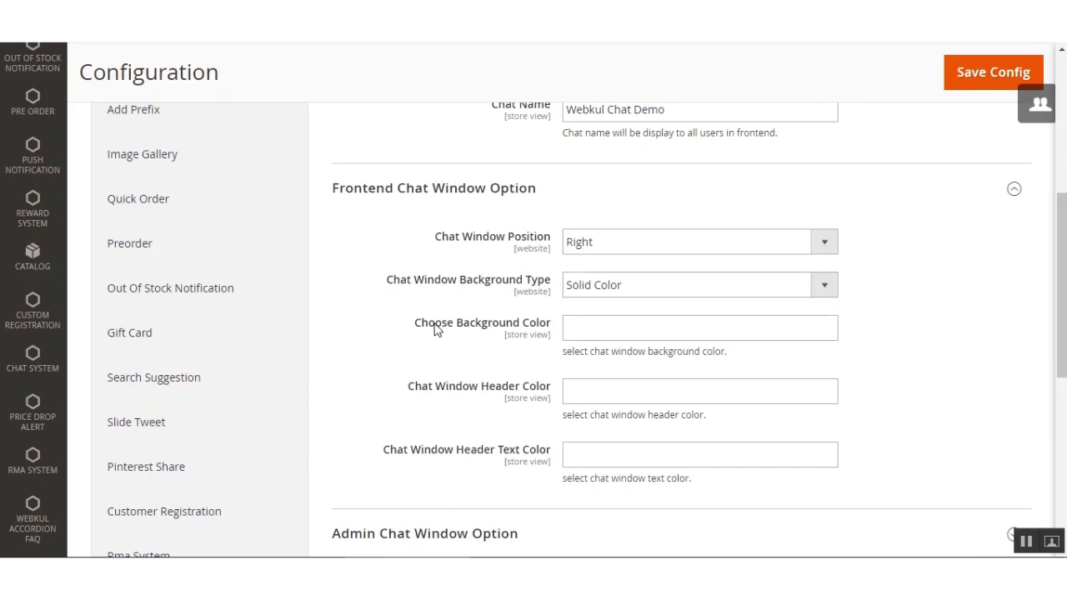
drag(433, 330, 532, 330)
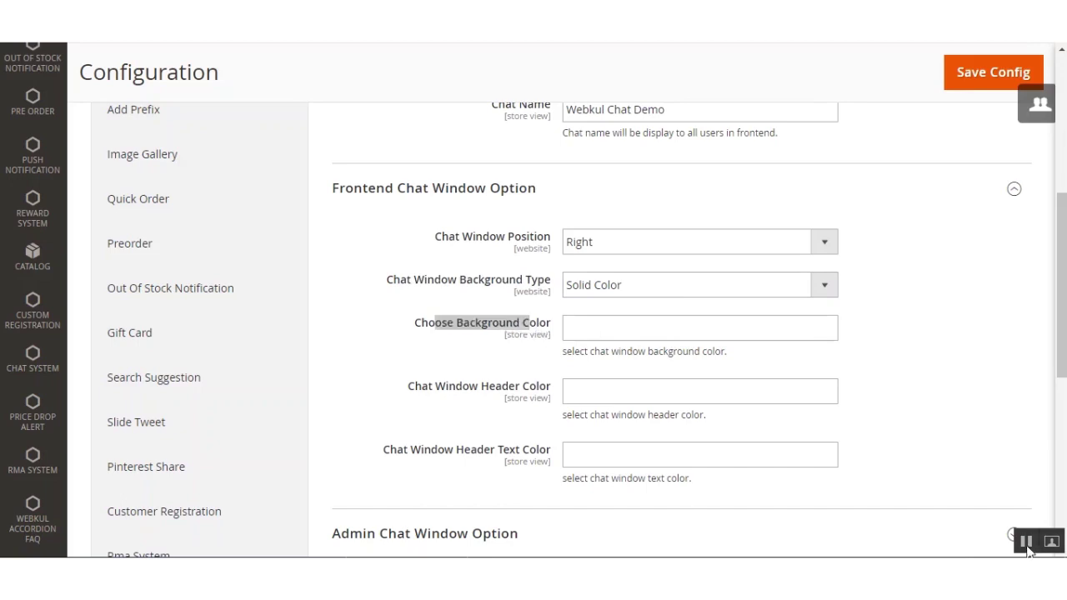
click(484, 350)
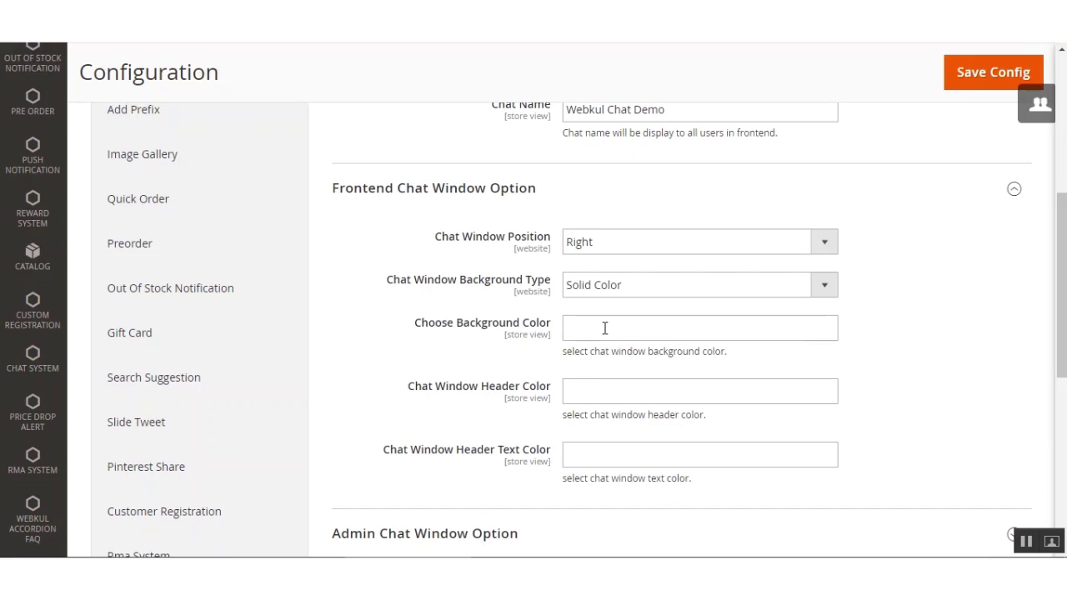
Set the Chat Window Header Text Color to purple #7a387a.
scroll(431, 383, down, 2)
drag(408, 231, 549, 235)
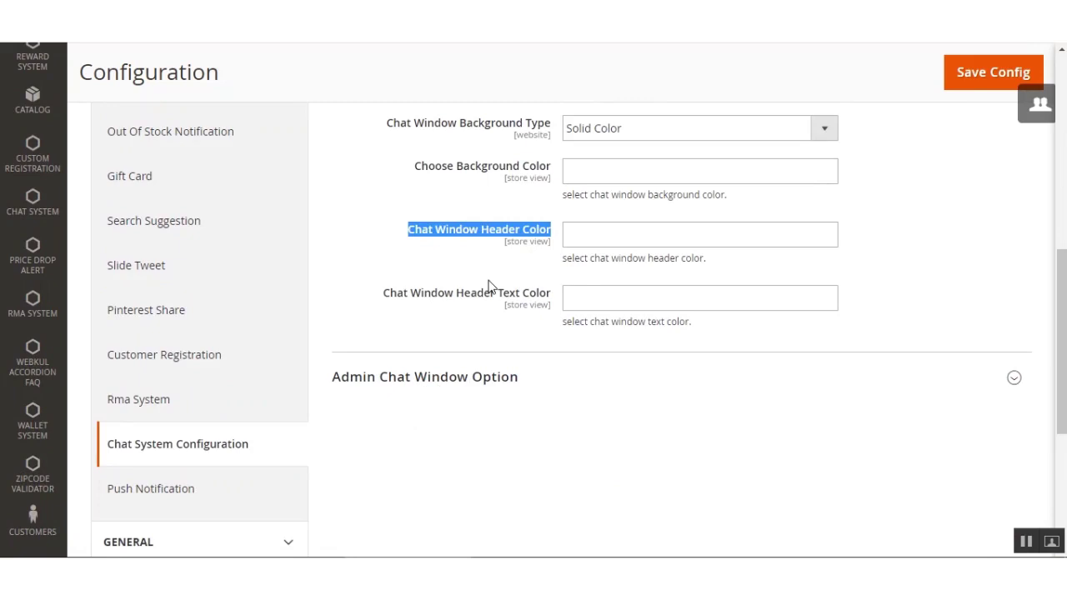
drag(387, 296, 558, 305)
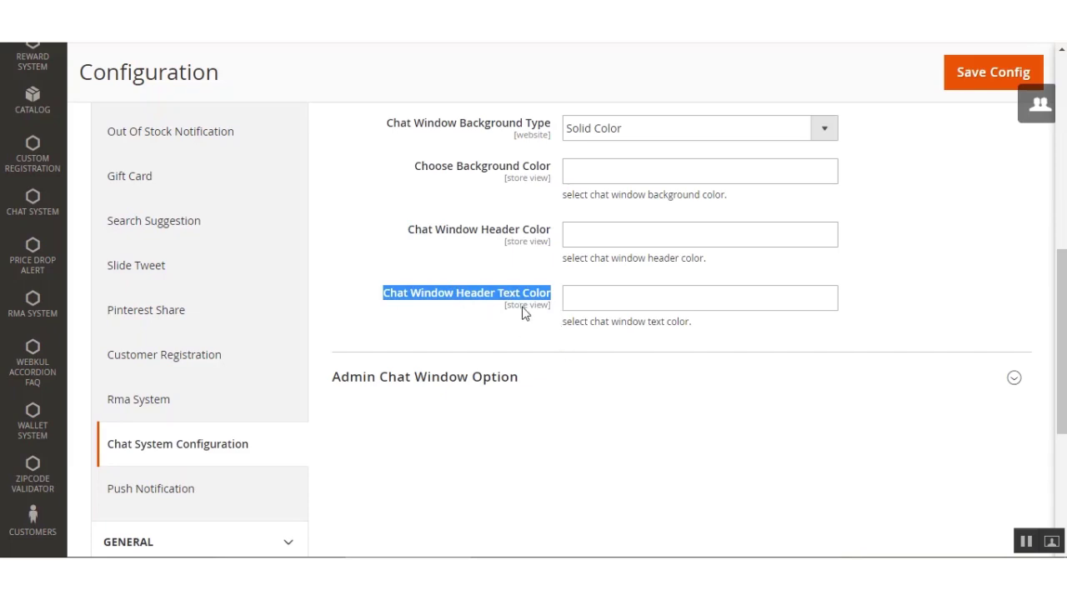
click(650, 299)
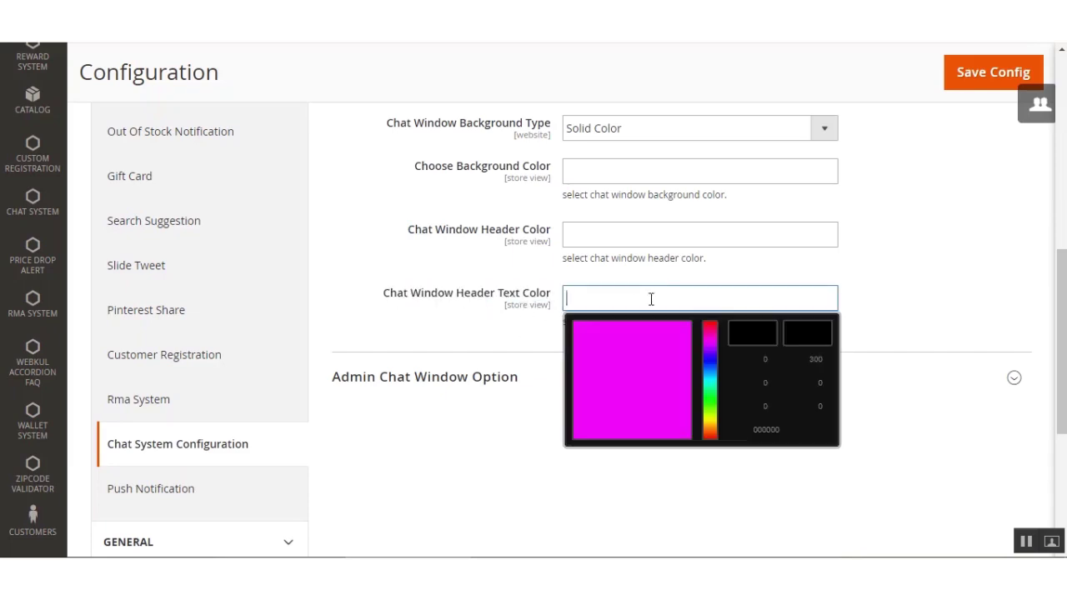
mouse_move(676, 350)
mouse_down()
mouse_move(604, 375)
mouse_move(637, 382)
mouse_up()
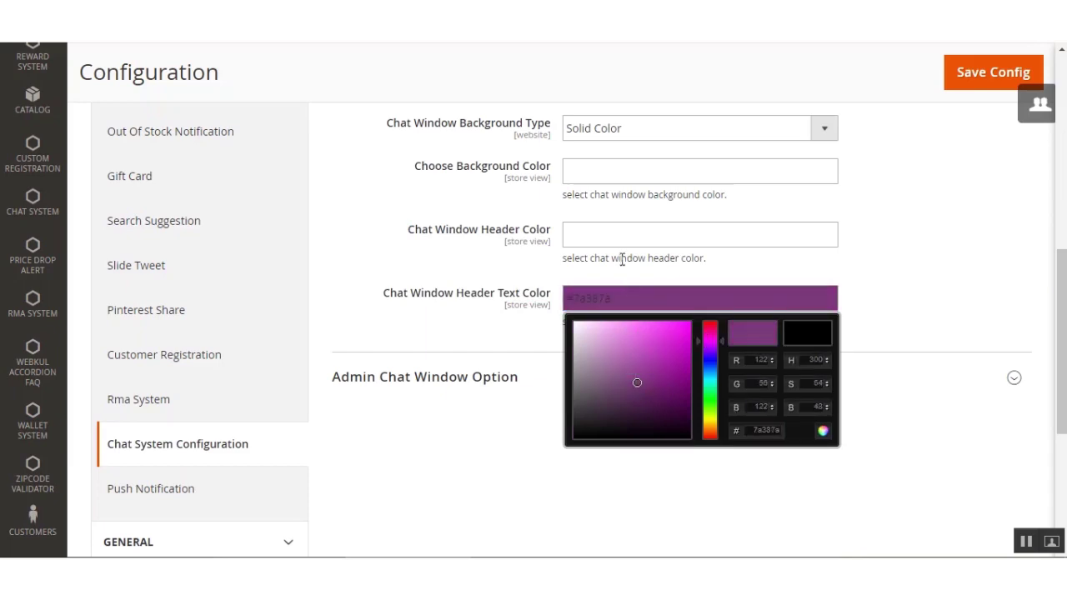
click(517, 330)
triple_click(620, 297)
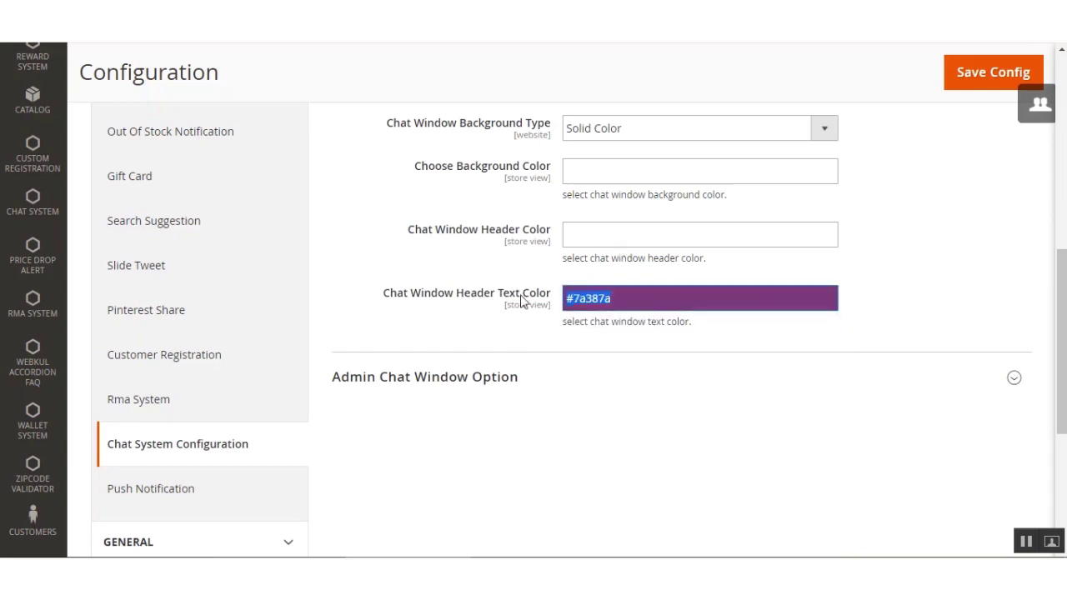
click(517, 300)
scroll(466, 337, down, 3)
Expand Admin Chat Window Option and review its empty colour fields, including panel window text colour.
click(389, 223)
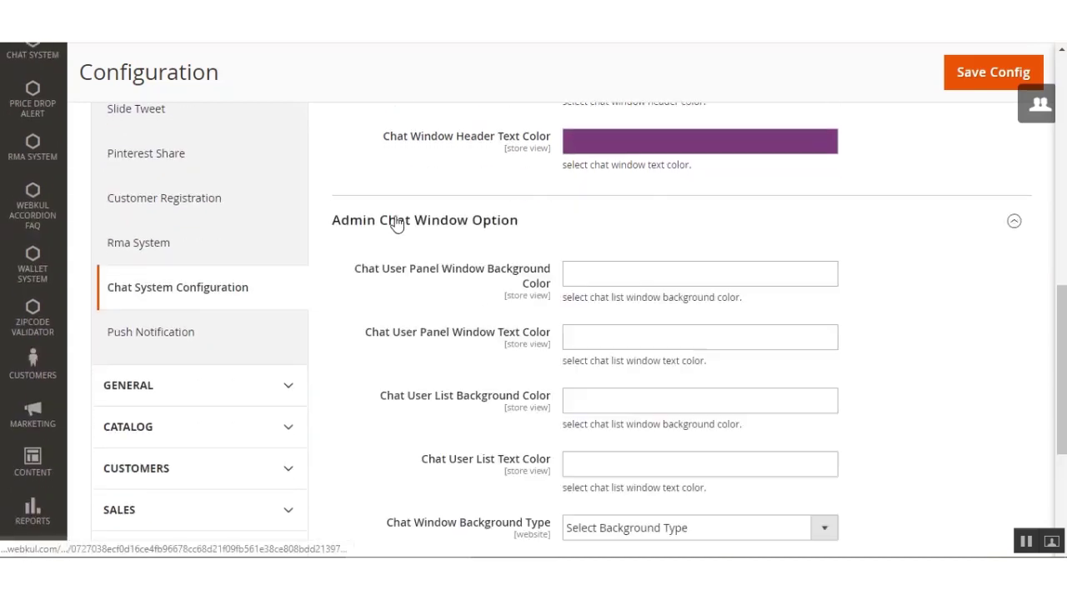
scroll(424, 337, down, 3)
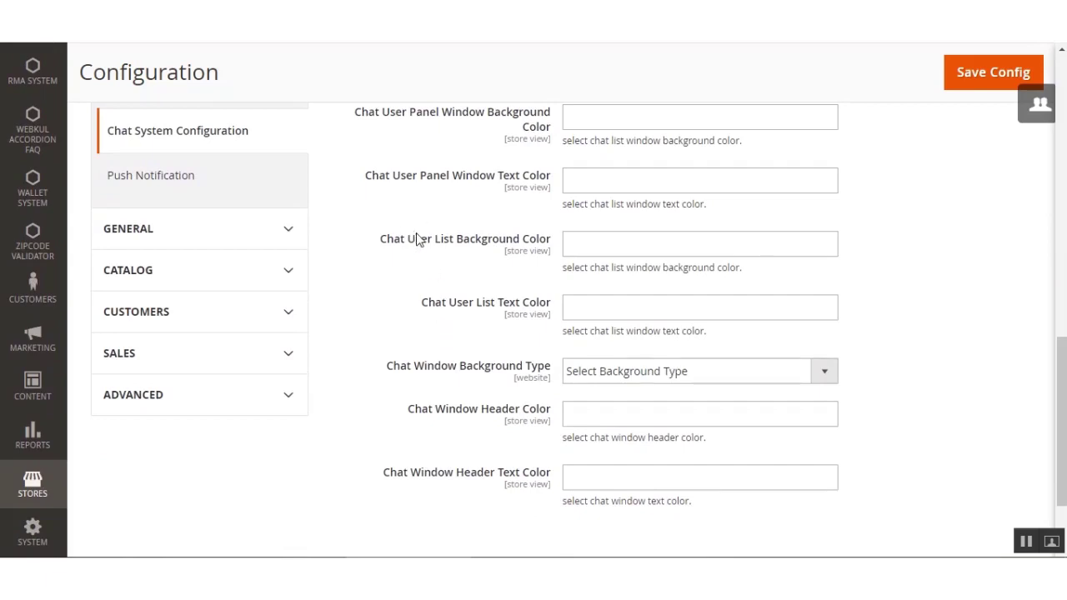
scroll(428, 292, up, 2)
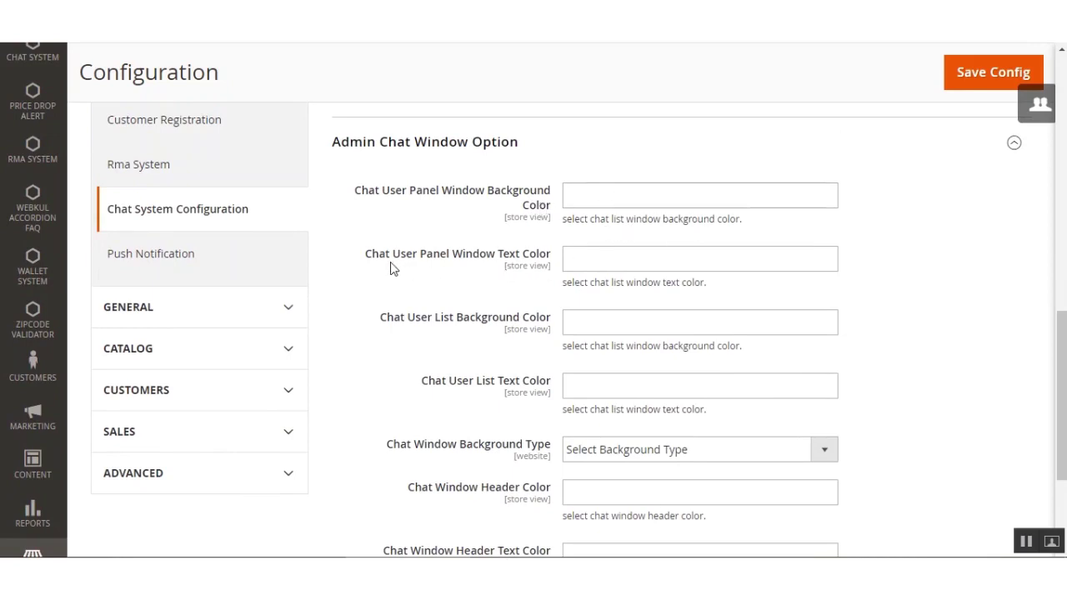
drag(374, 261, 537, 258)
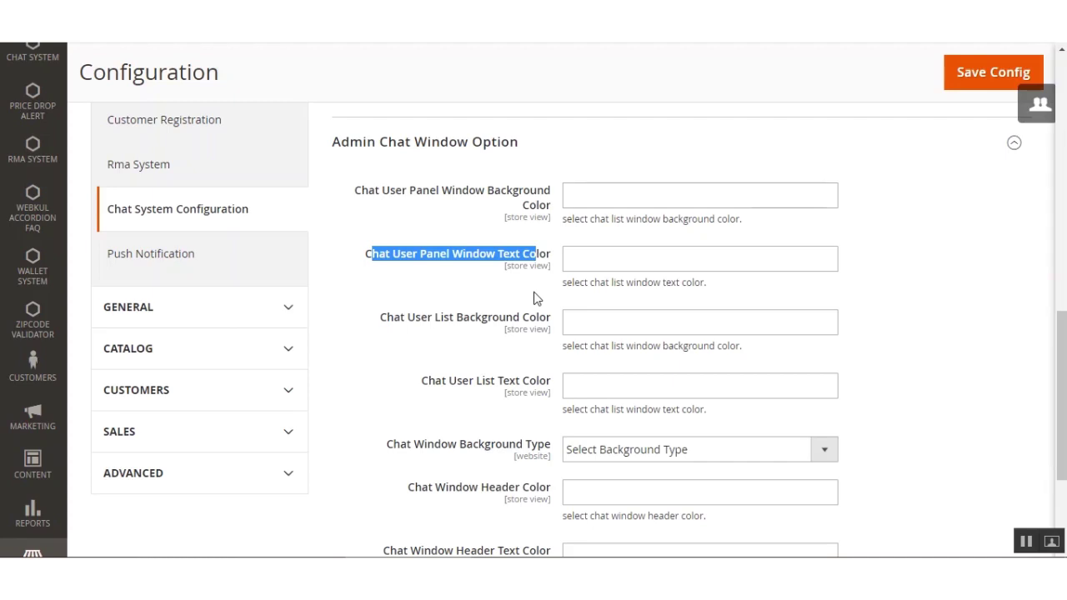
scroll(402, 342, down, 1)
drag(392, 242, 470, 244)
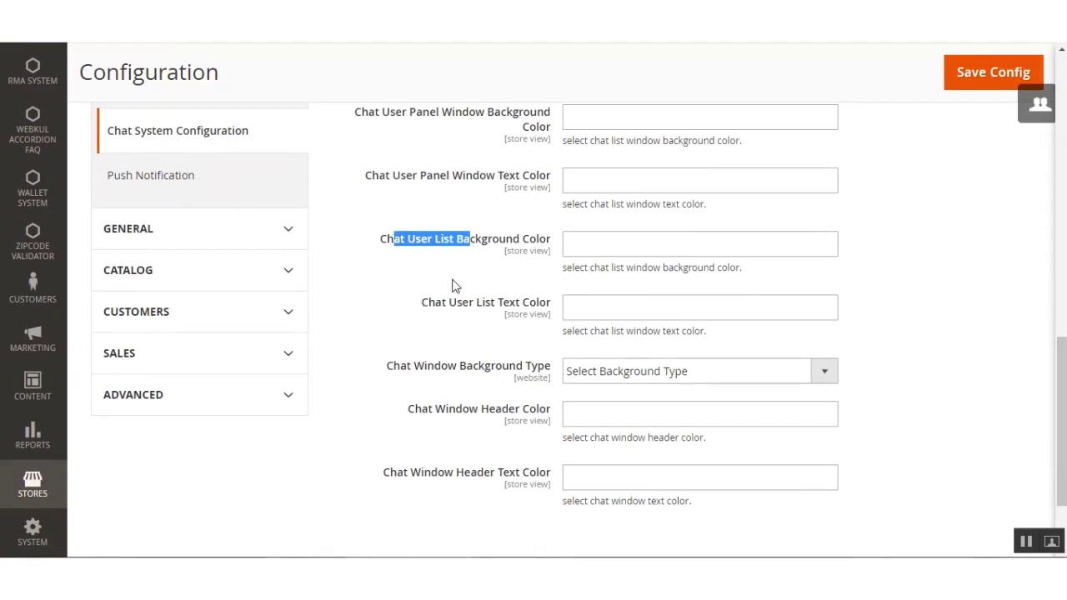
scroll(457, 298, down, 2)
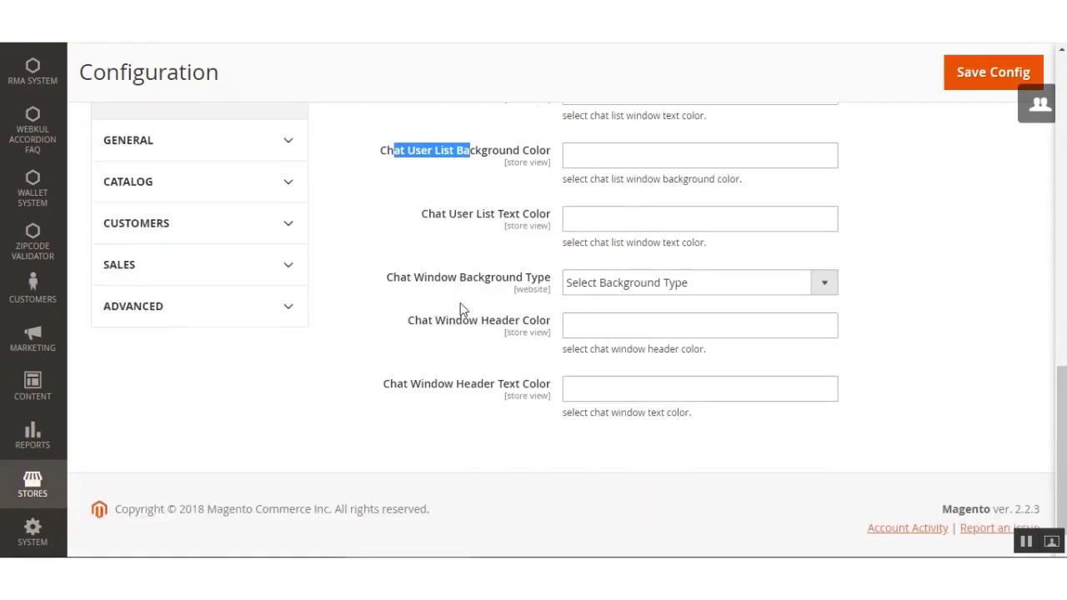
drag(428, 190, 524, 221)
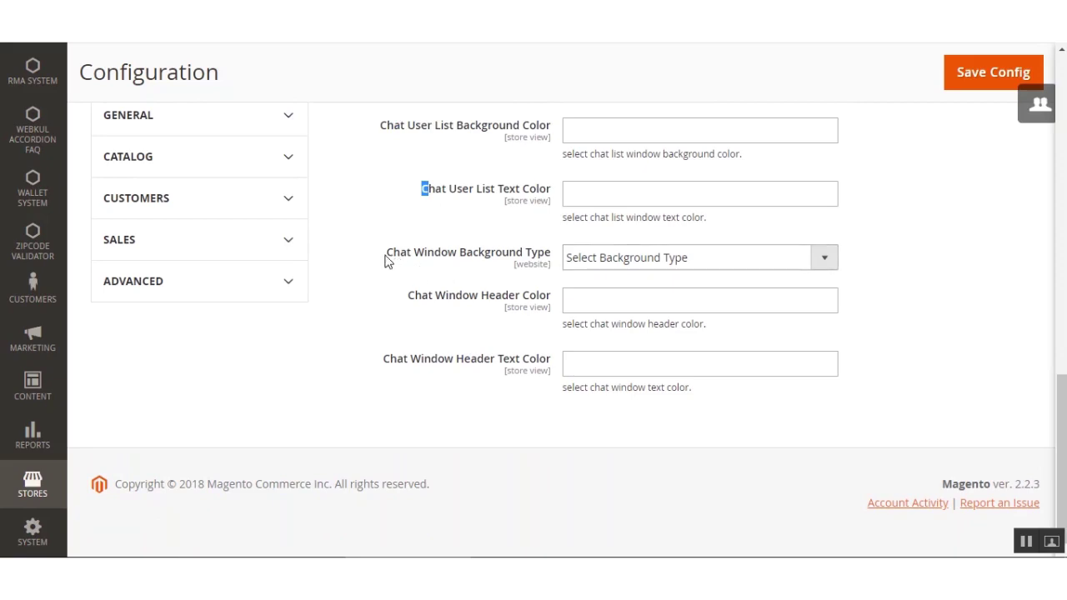
drag(387, 260, 547, 262)
click(679, 264)
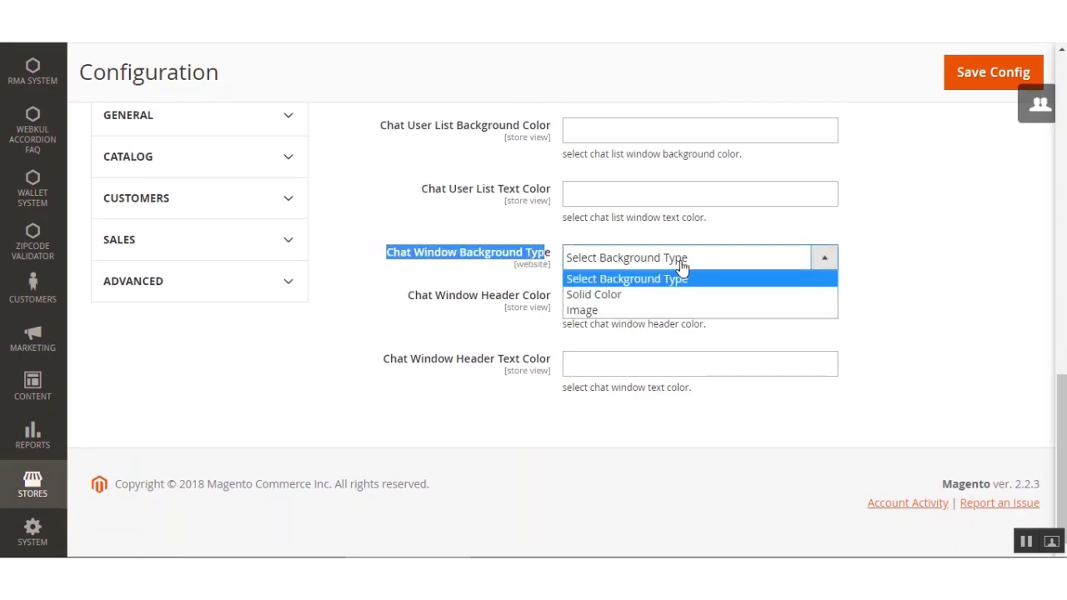
click(616, 295)
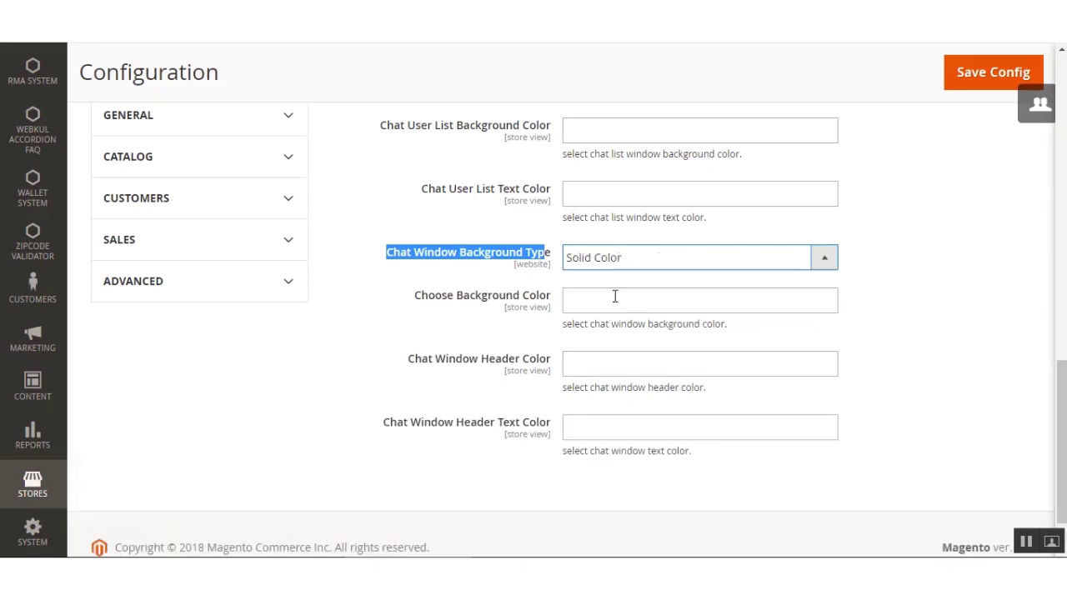
click(834, 265)
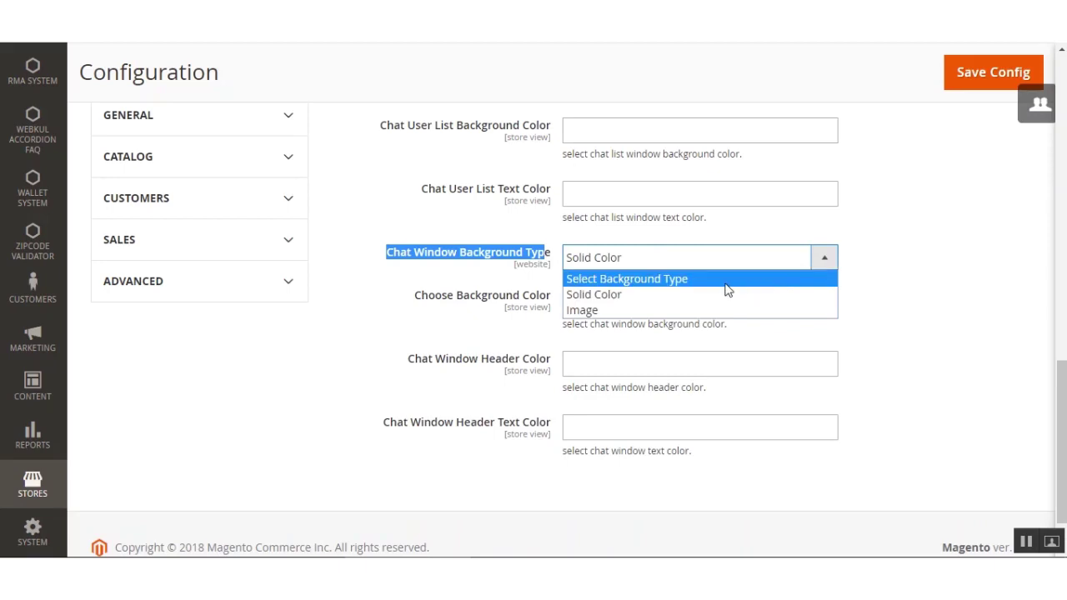
click(727, 290)
click(841, 275)
drag(408, 296, 565, 325)
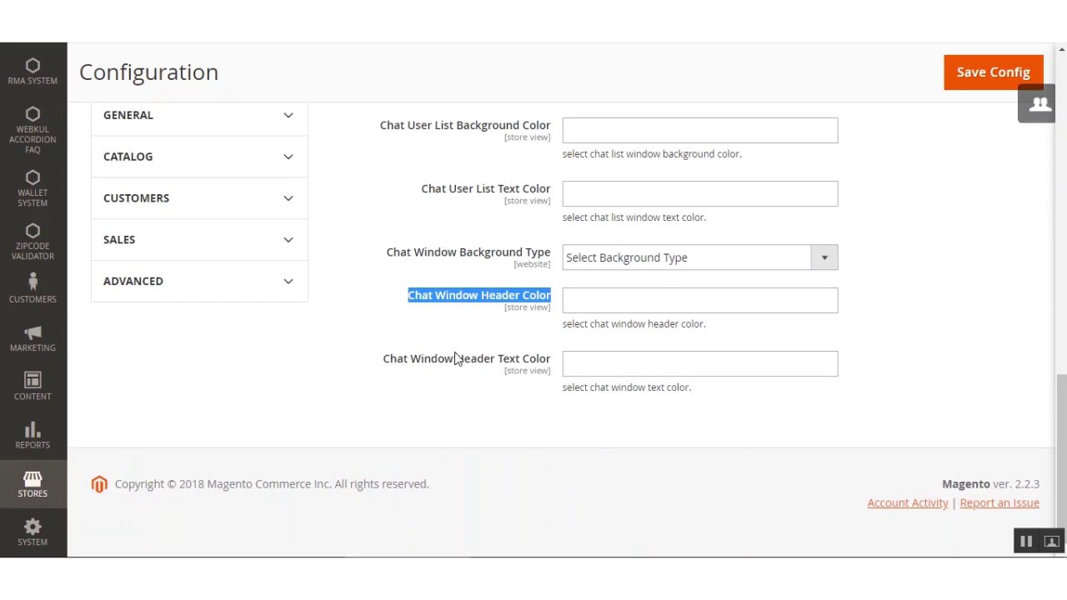
click(400, 336)
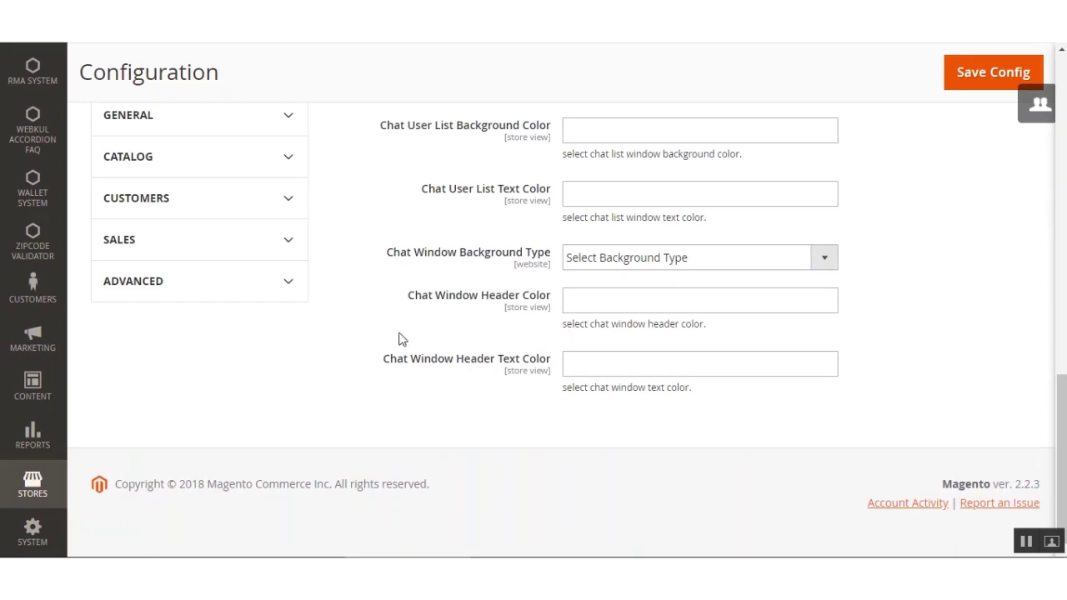
double_click(392, 360)
drag(425, 368, 547, 368)
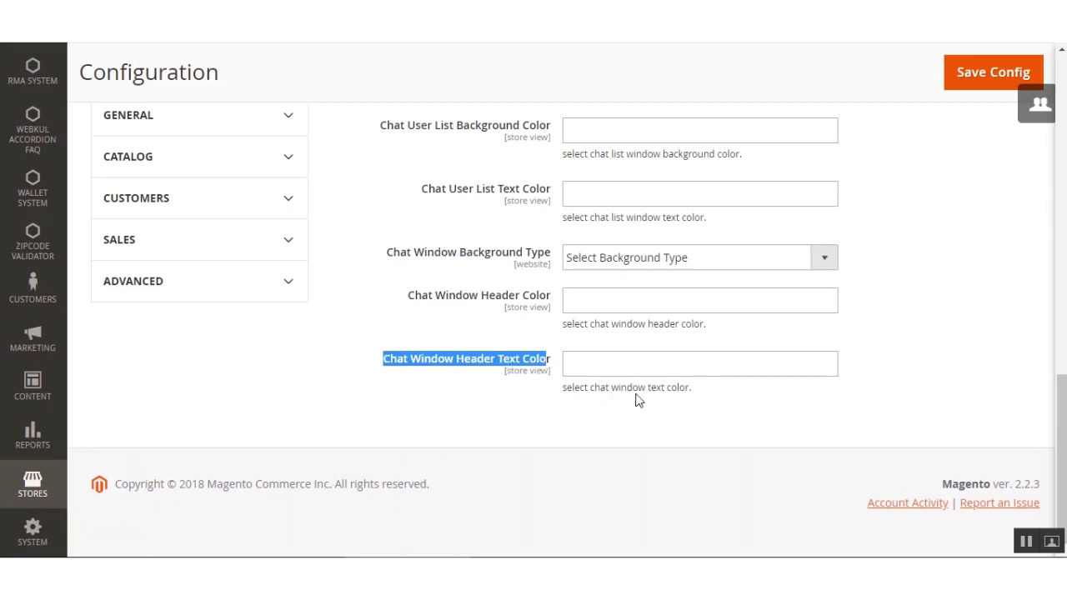
click(695, 397)
Collapse the Admin Chat Window, Frontend Chat Window and Server Settings sections.
scroll(688, 390, up, 5)
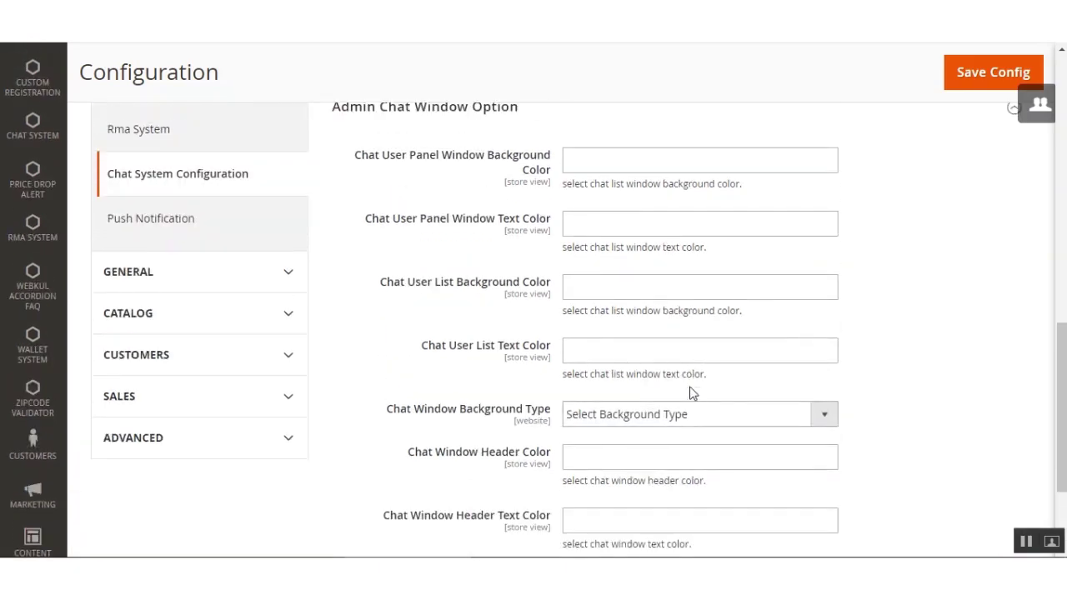
click(477, 193)
scroll(489, 291, up, 5)
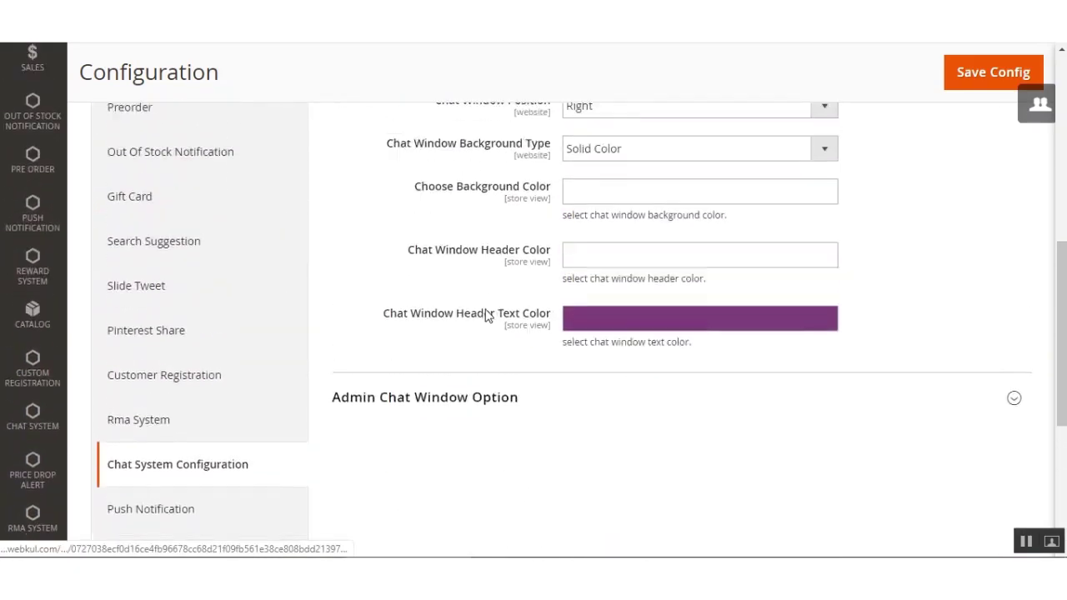
click(451, 243)
scroll(451, 300, up, 4)
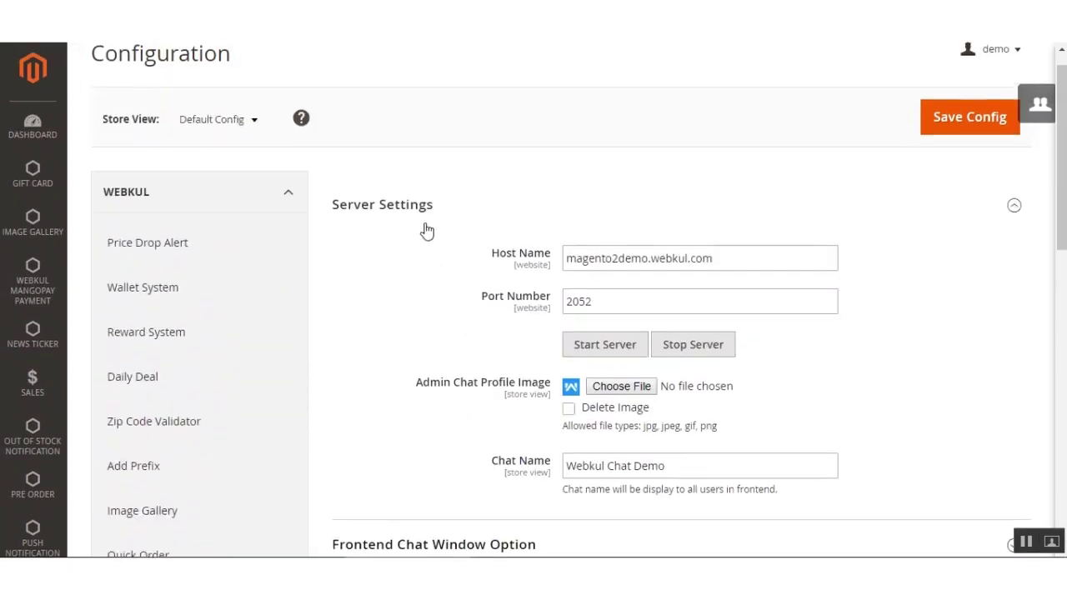
click(421, 208)
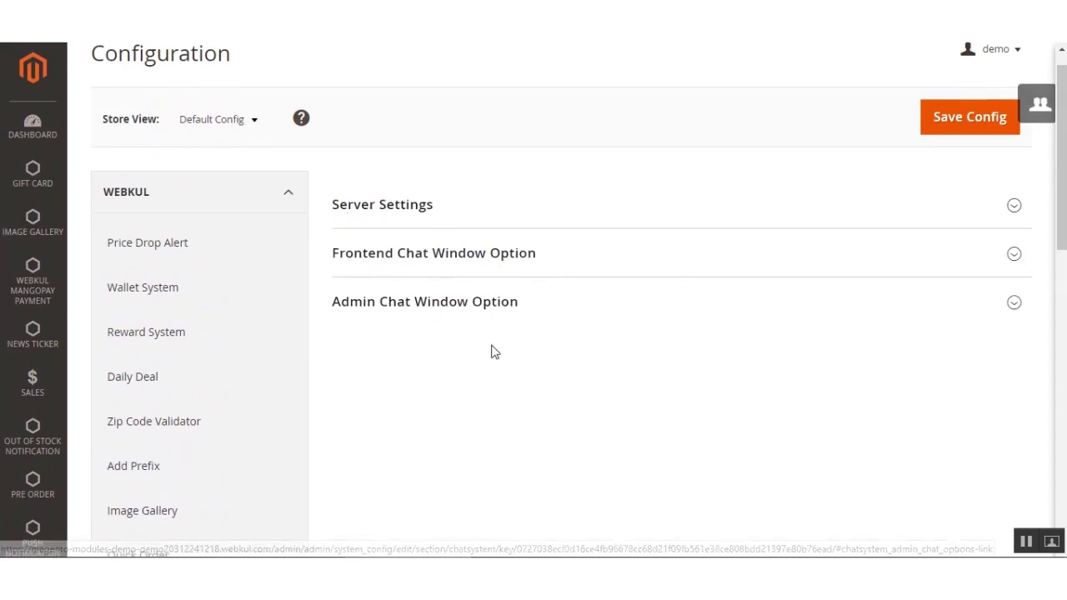
click(396, 208)
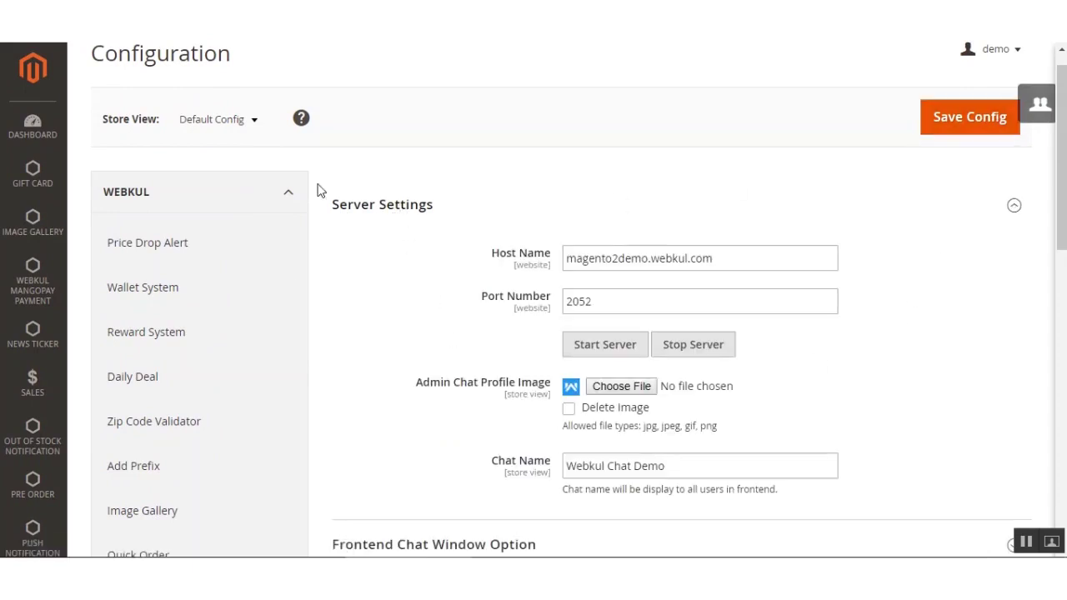
click(682, 200)
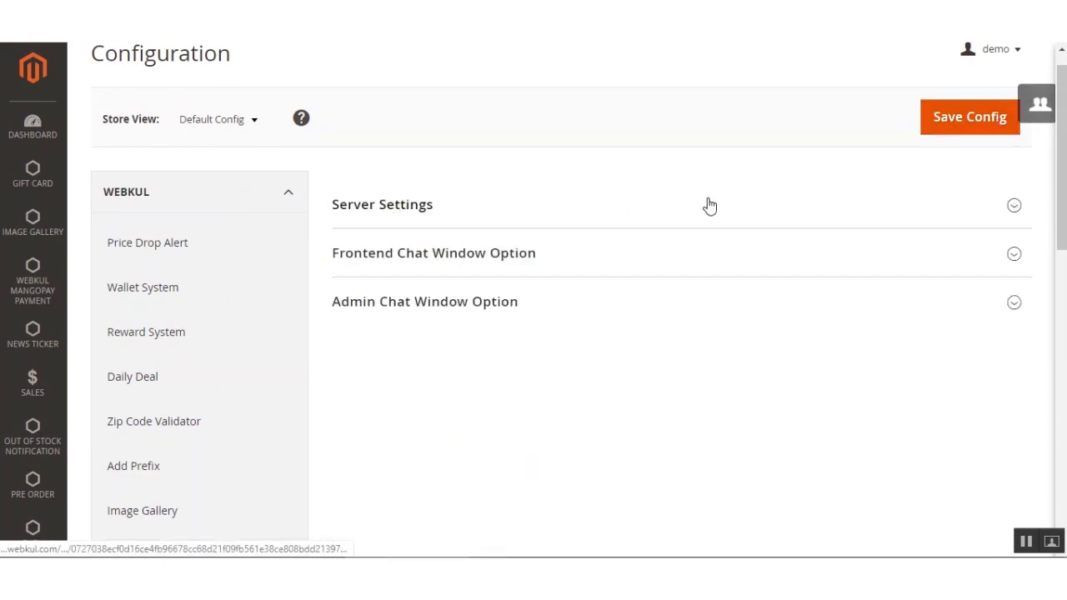
Save the configuration and check the saved confirmation message.
click(973, 130)
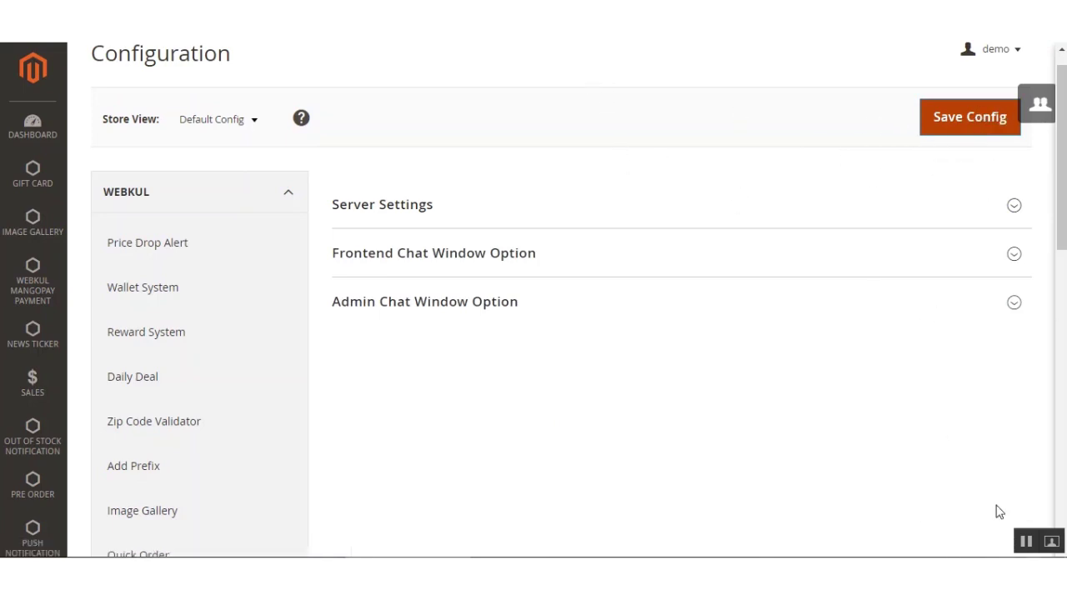
drag(136, 219, 300, 219)
click(397, 256)
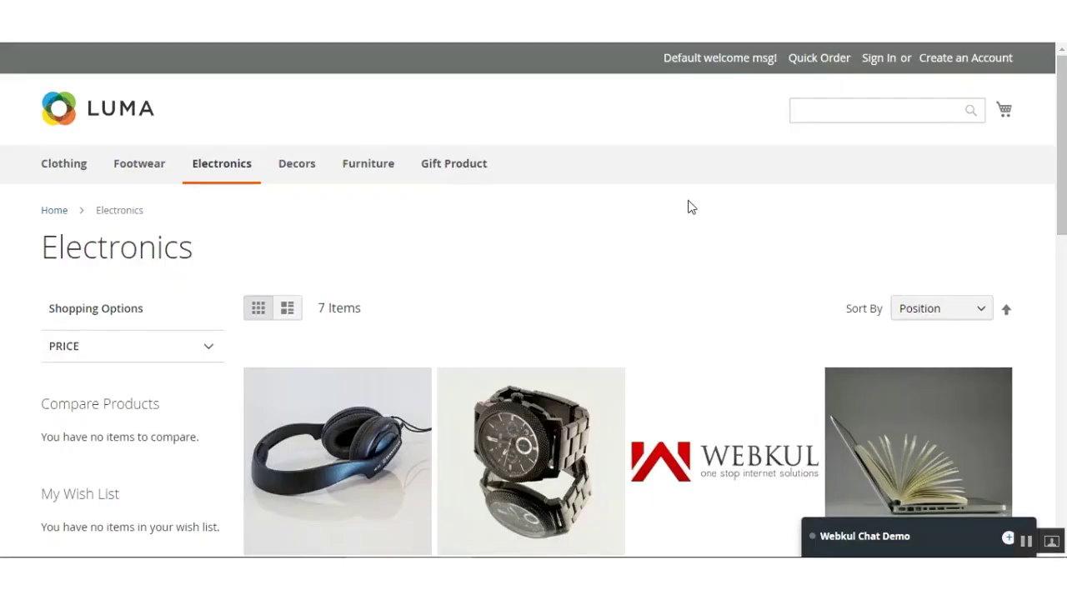
Expand the Webkul Chat Demo widget and switch between its Log in and Register forms.
scroll(690, 206, down, 1)
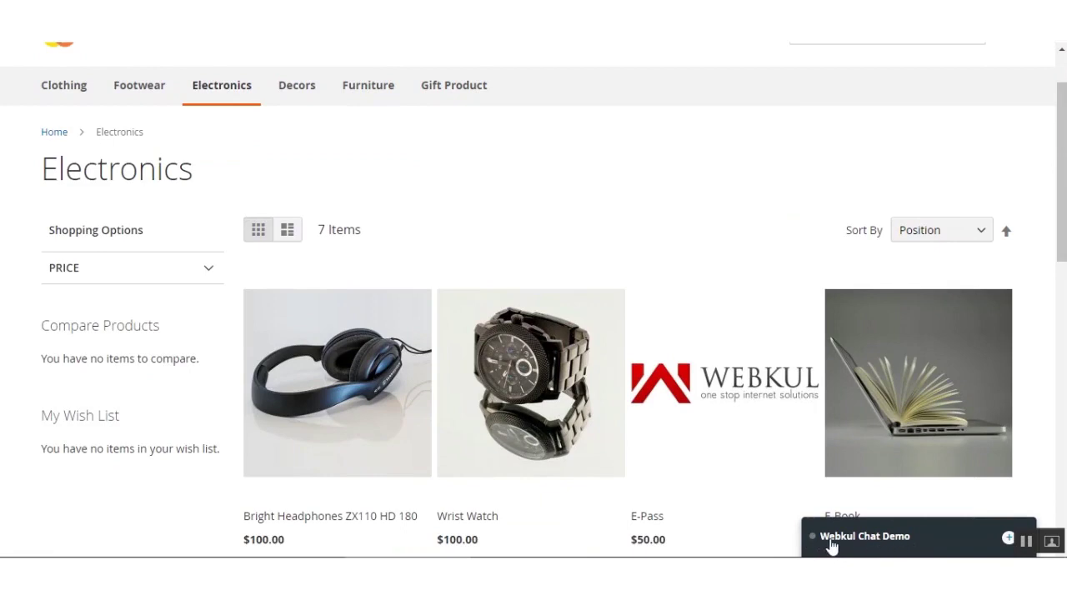
click(910, 546)
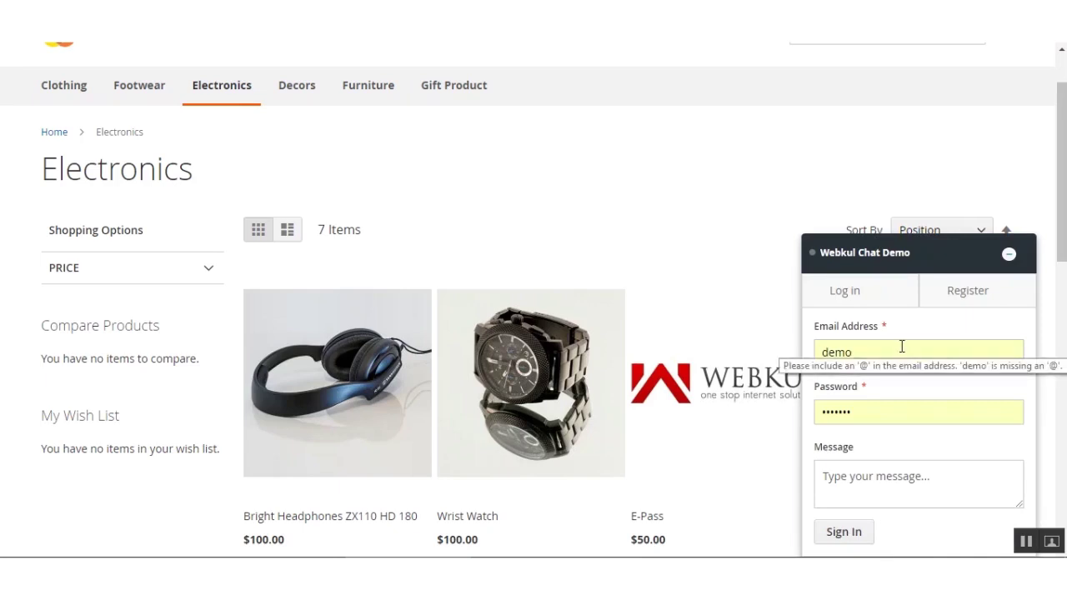
click(856, 307)
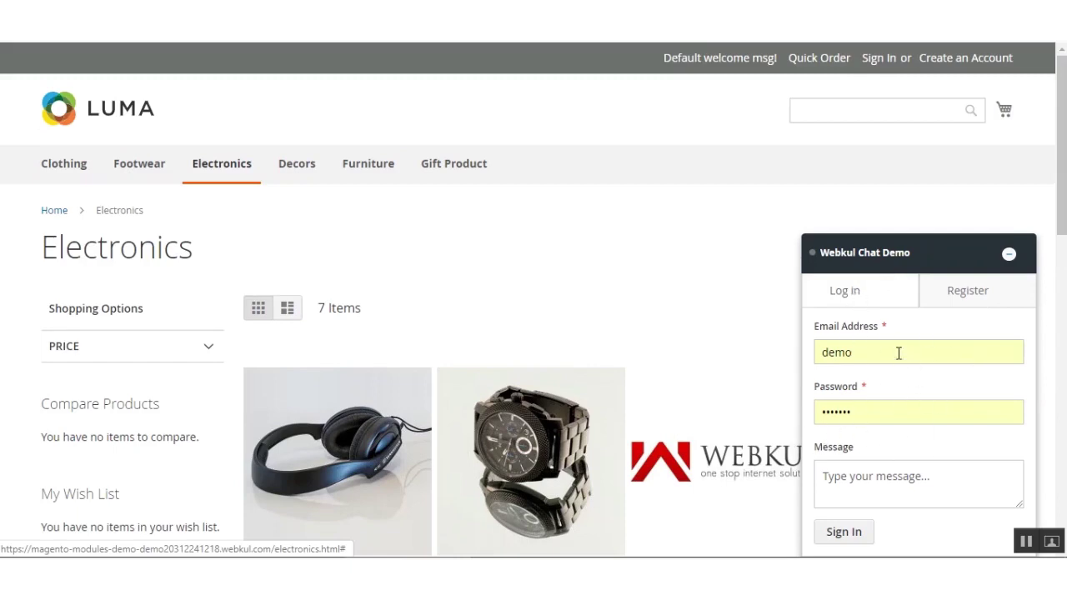
click(984, 297)
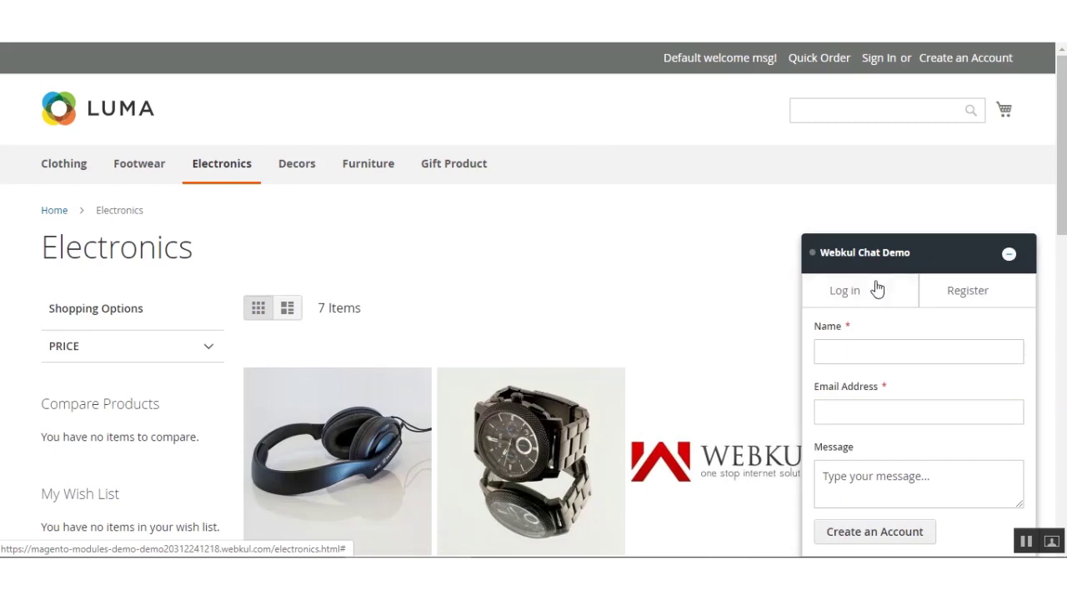
Sign into the chat widget's Log in form with the customer's email and account password.
click(845, 290)
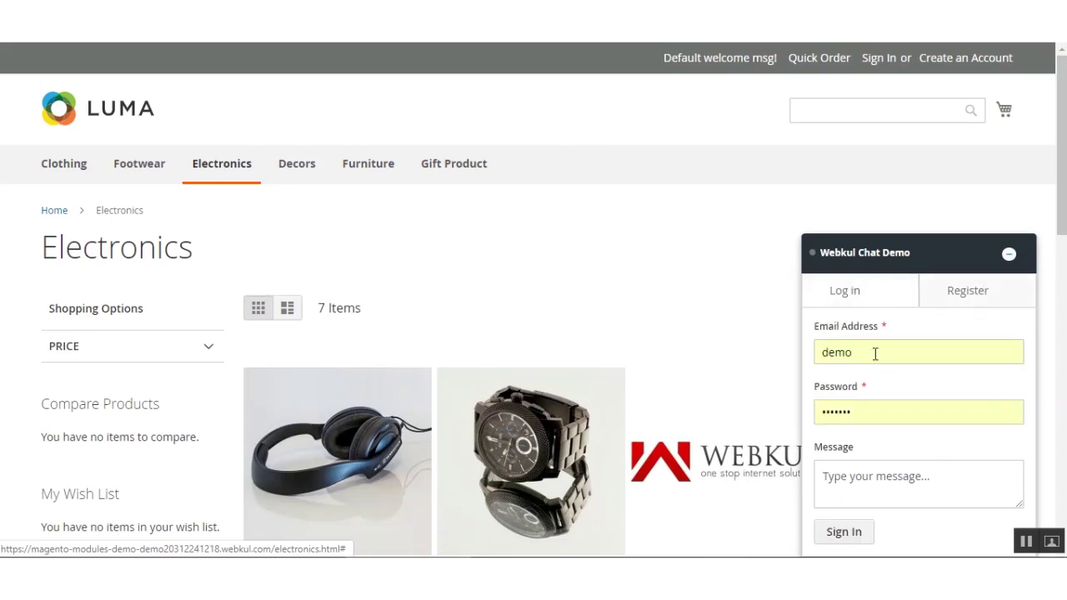
double_click(874, 353)
click(871, 353)
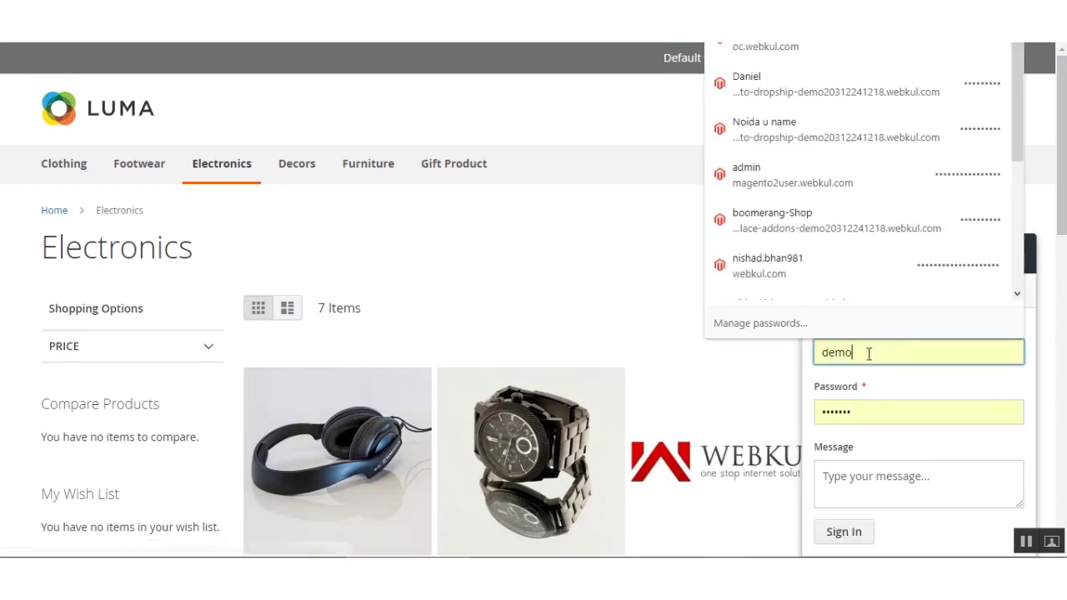
key(BackSpace)
key(BackSpace)
key(BackSpace)
key(BackSpace)
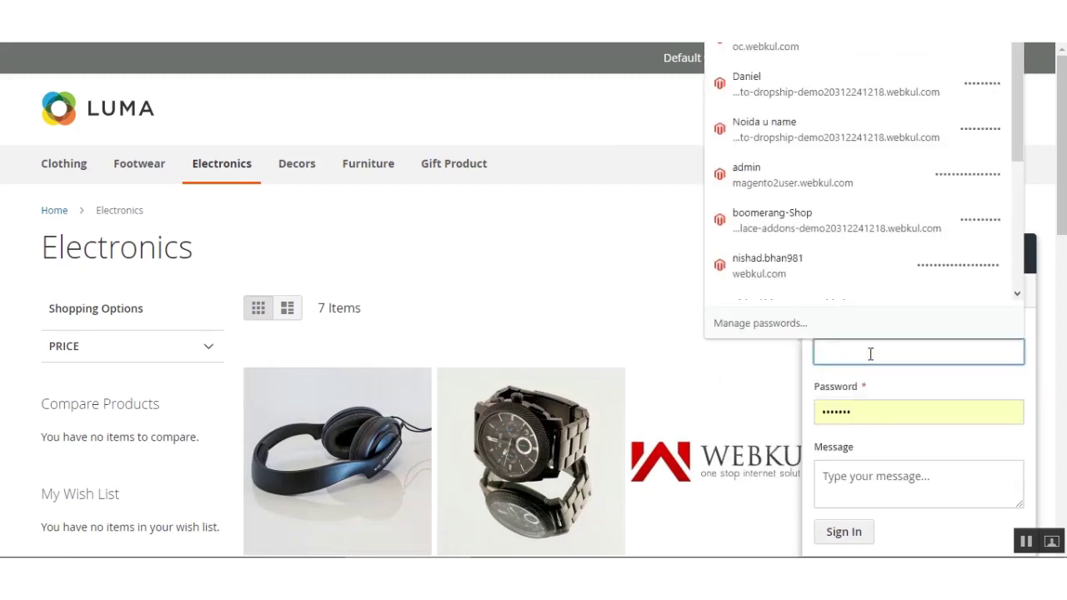
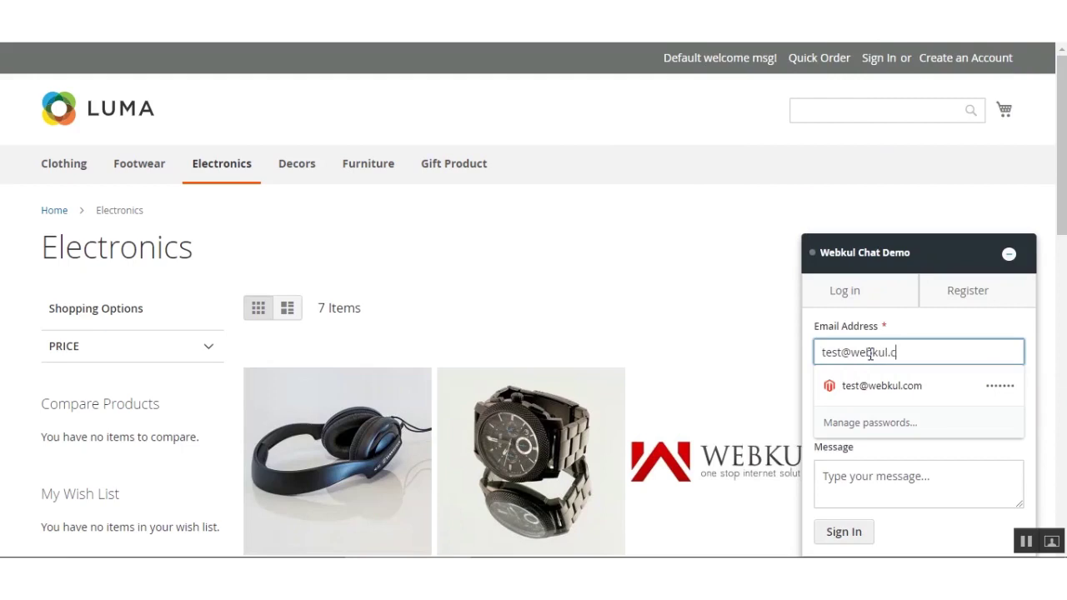
key(Tab)
text(123)
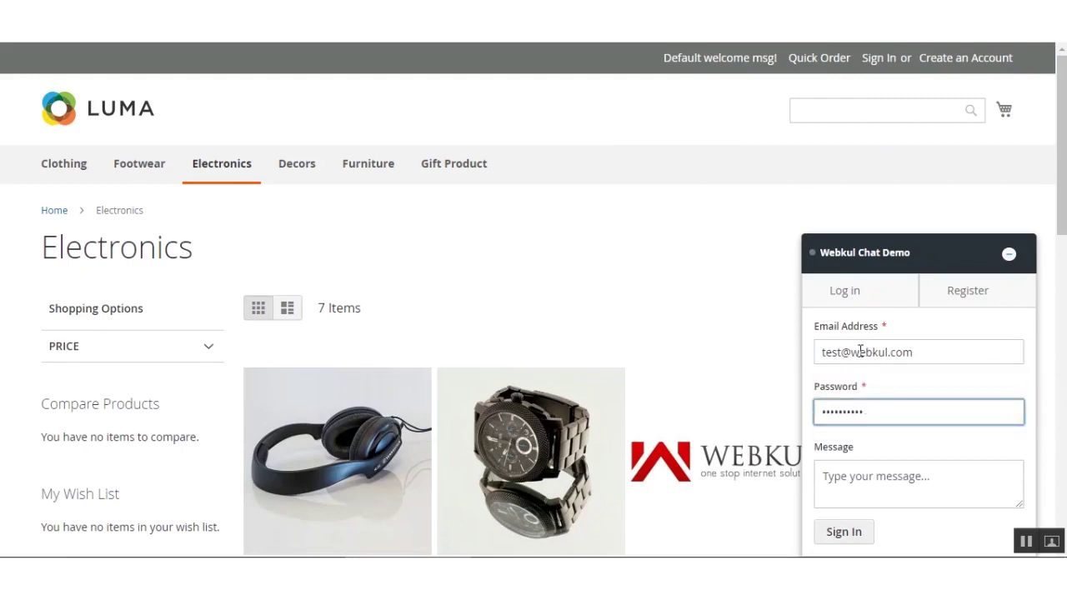
key(BackSpace)
key(BackSpace)
key(BackSpace)
key(BackSpace)
key(BackSpace)
key(BackSpace)
key(BackSpace)
key(BackSpace)
key(BackSpace)
text(123)
key(Return)
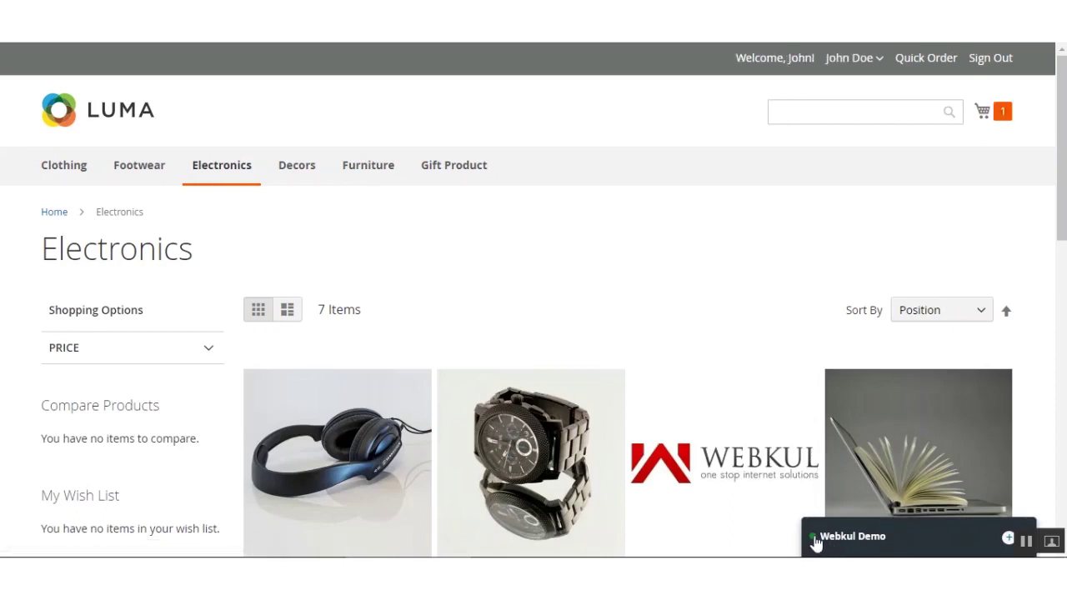
Send the message 'Hi admin need assistance on the products ?' from the chat window.
click(933, 538)
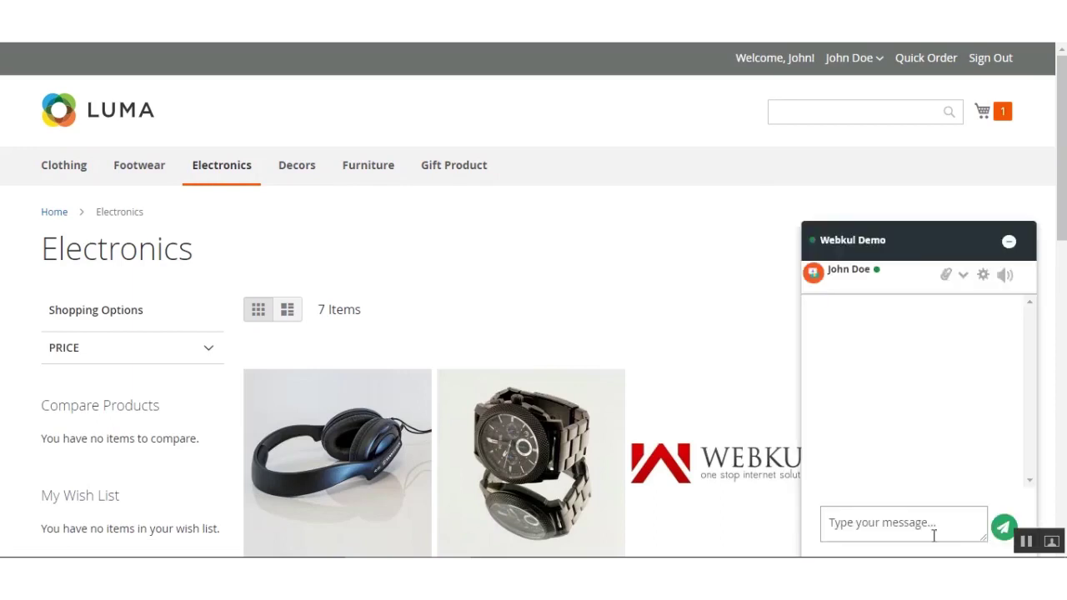
click(898, 525)
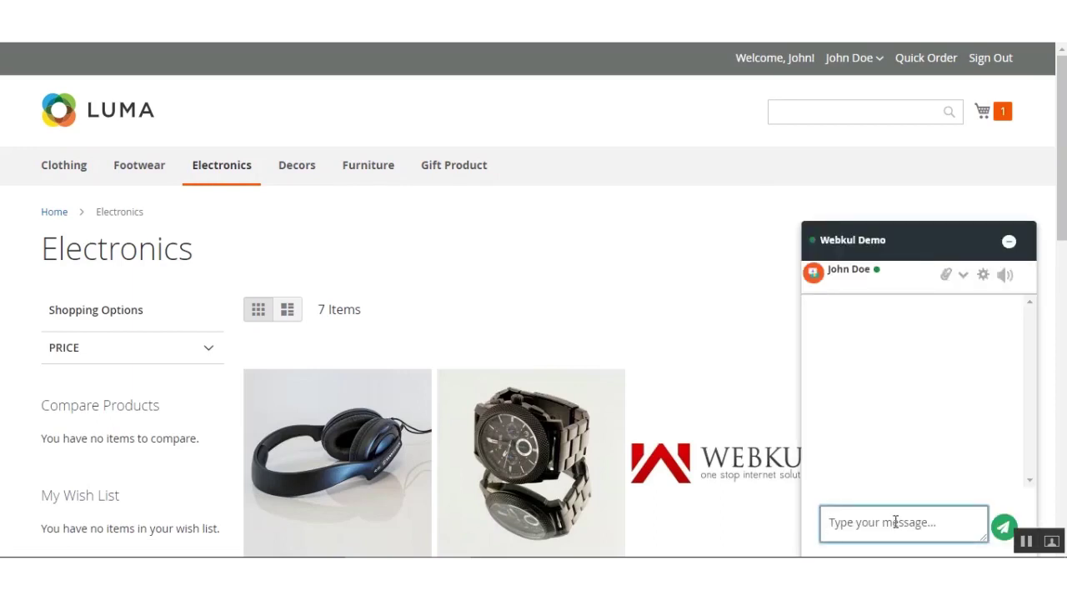
text(Hi admin need assistance on t)
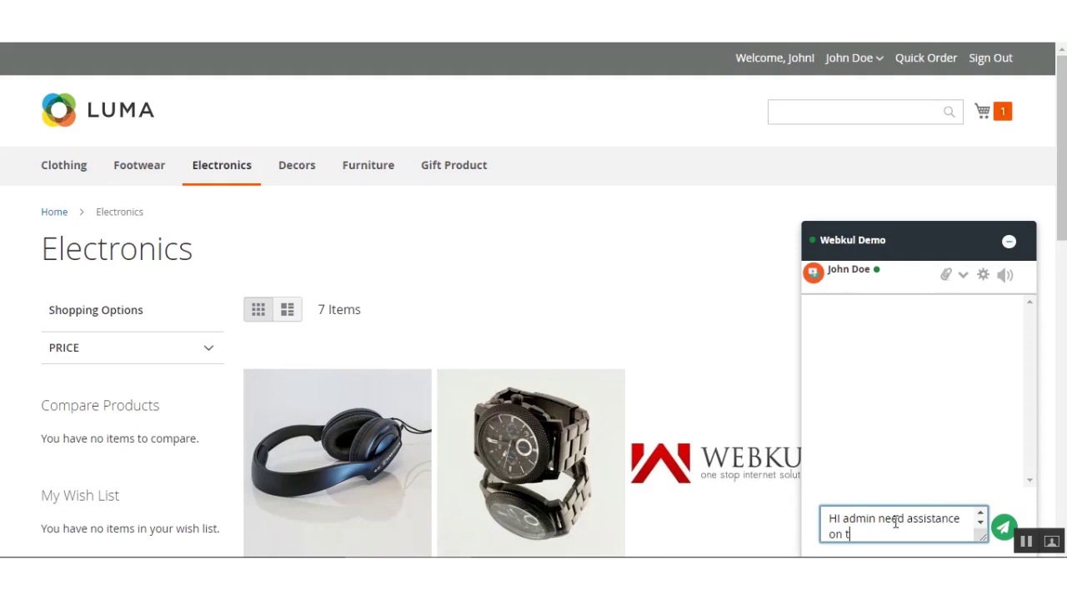
text(he products ?)
key(Return)
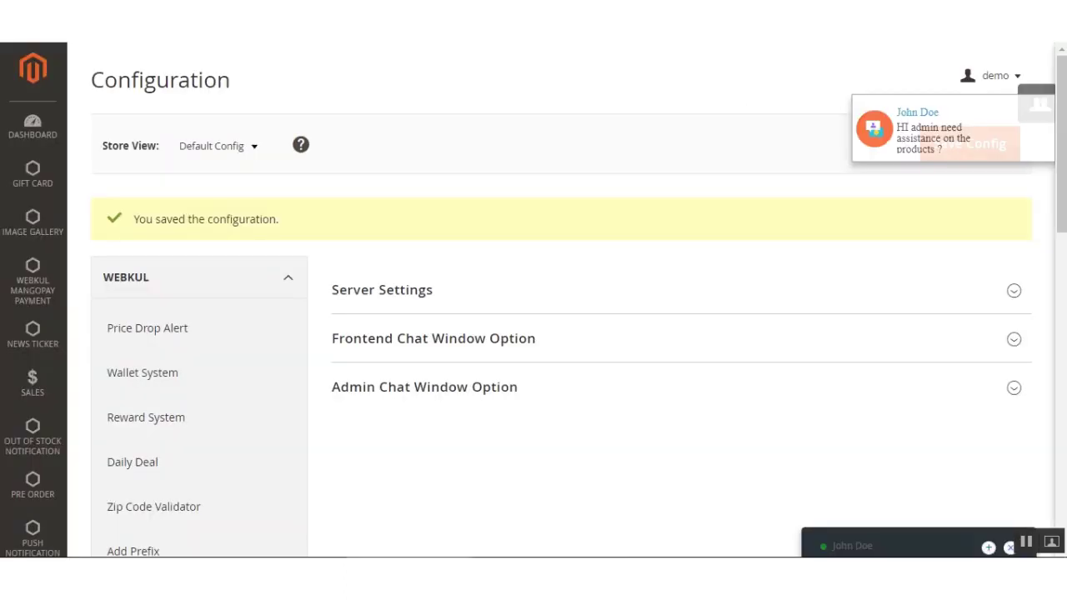
Open the customer's conversation and reply 'okay we shall help'.
click(866, 547)
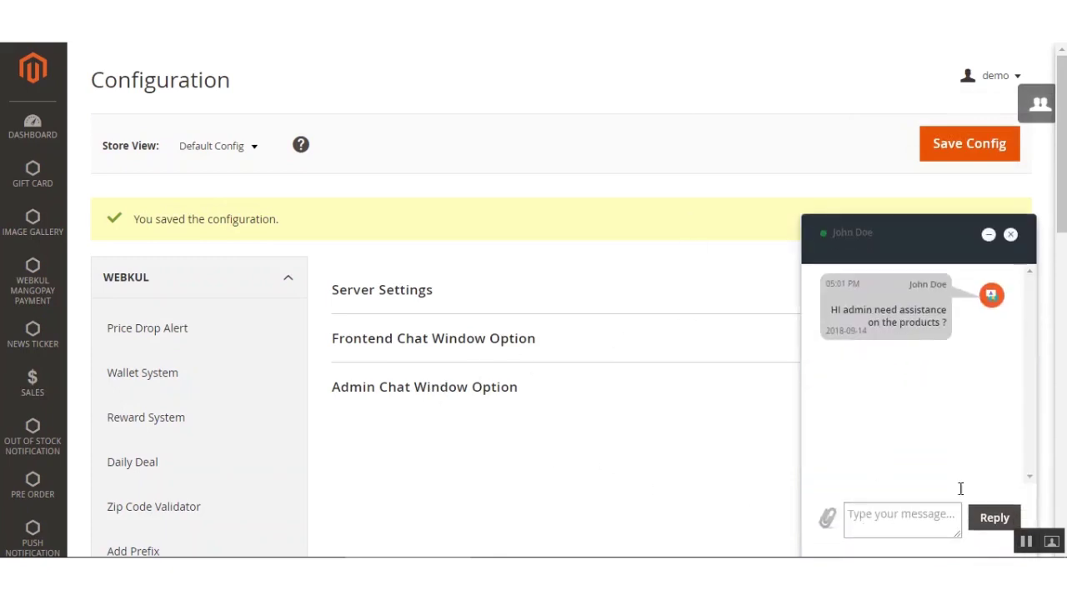
drag(830, 310, 947, 321)
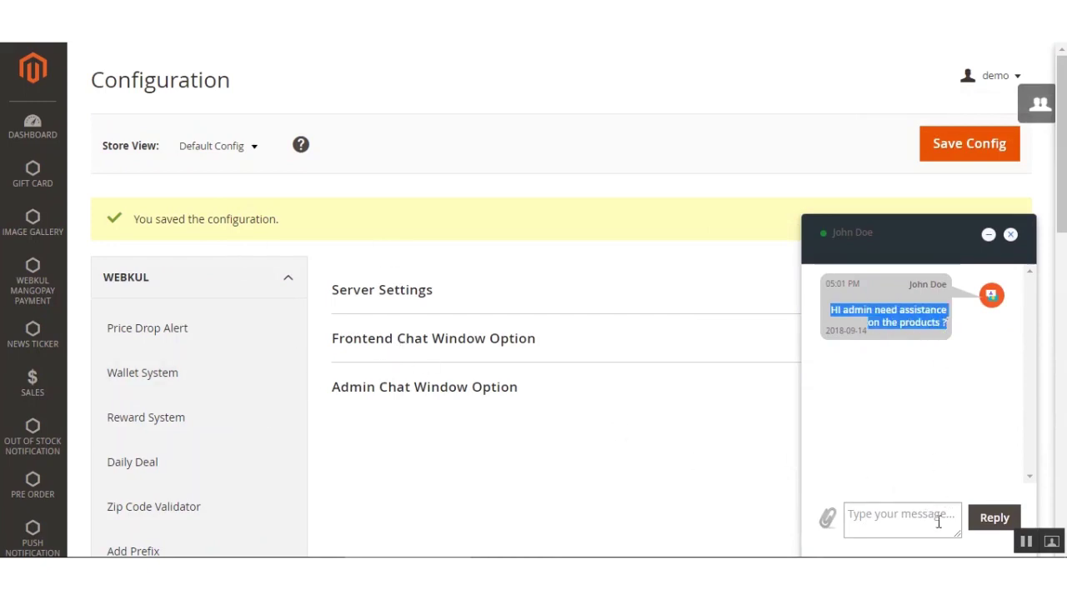
click(875, 421)
click(871, 525)
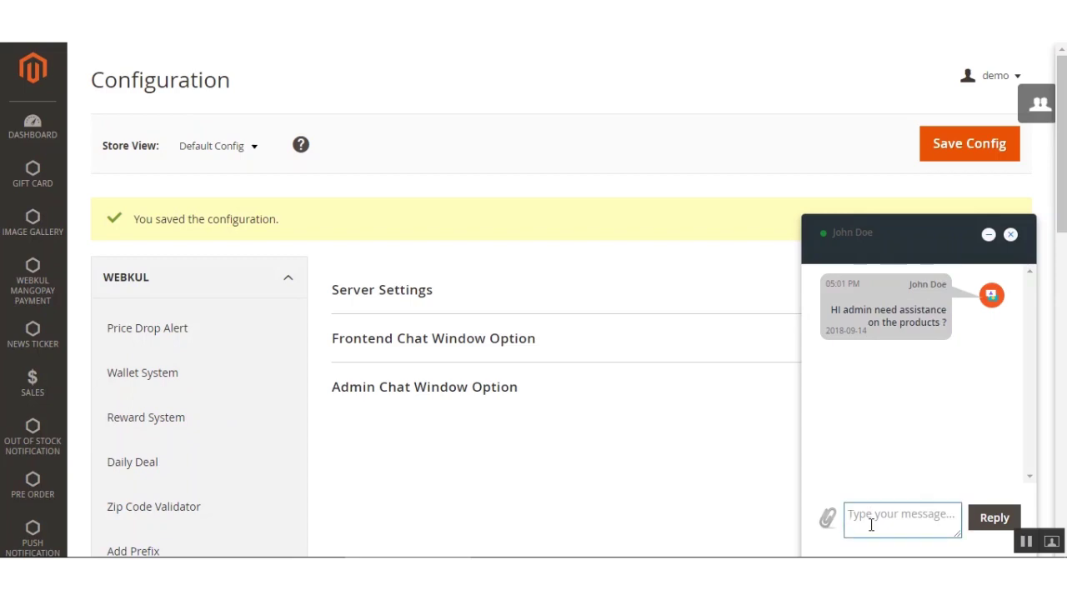
text(okay we shall help!)
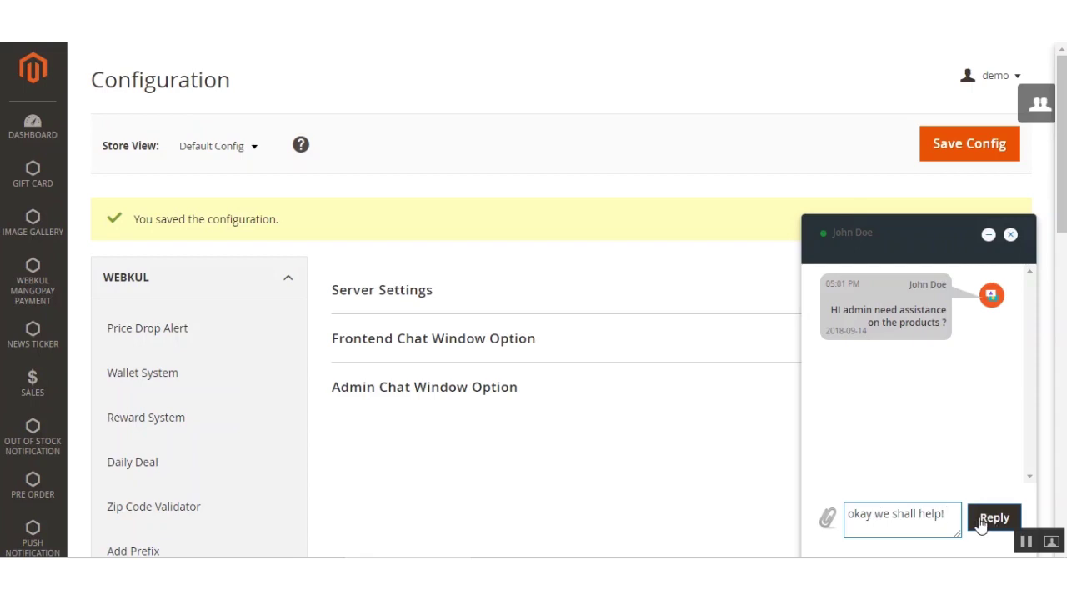
click(982, 520)
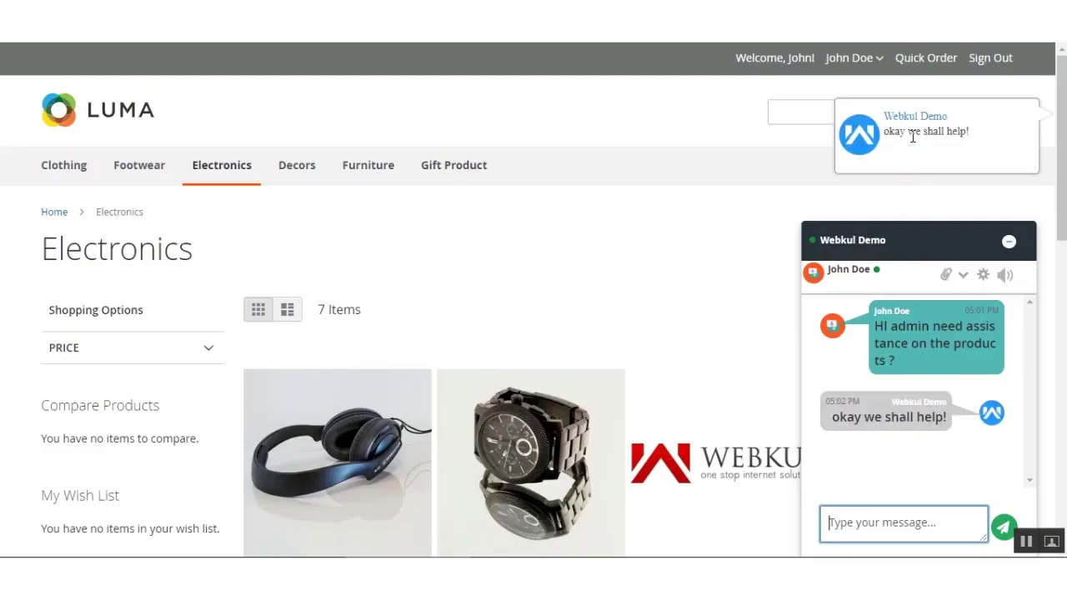
Send Oc_Marketplace-Per-Country-Per-Product-Shipping-Banner.png from the Desktop to the admin as a chat attachment.
drag(885, 115, 950, 120)
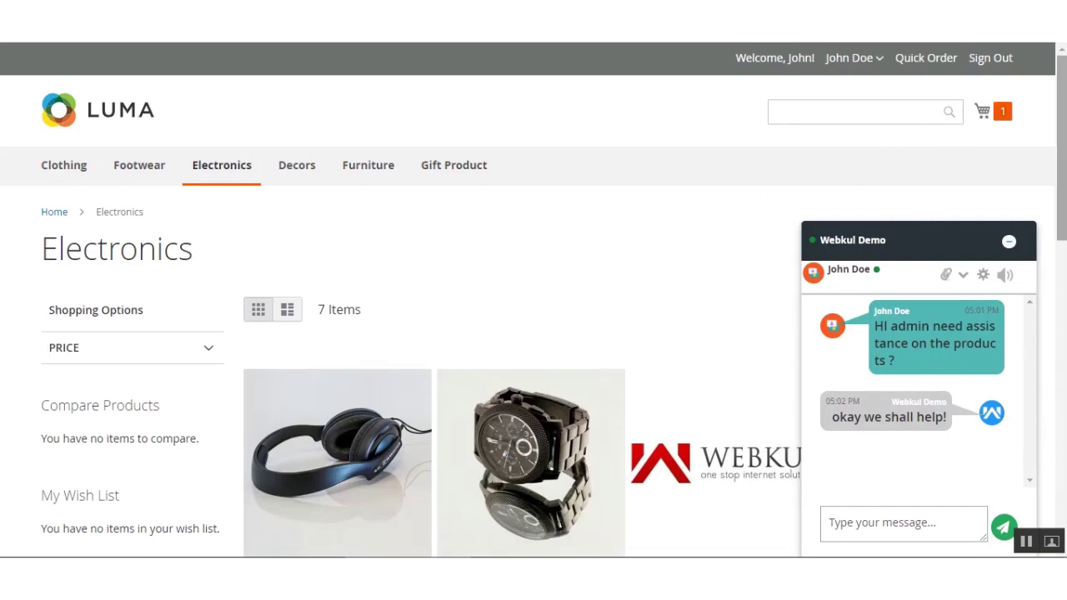
scroll(1061, 150, down, 1)
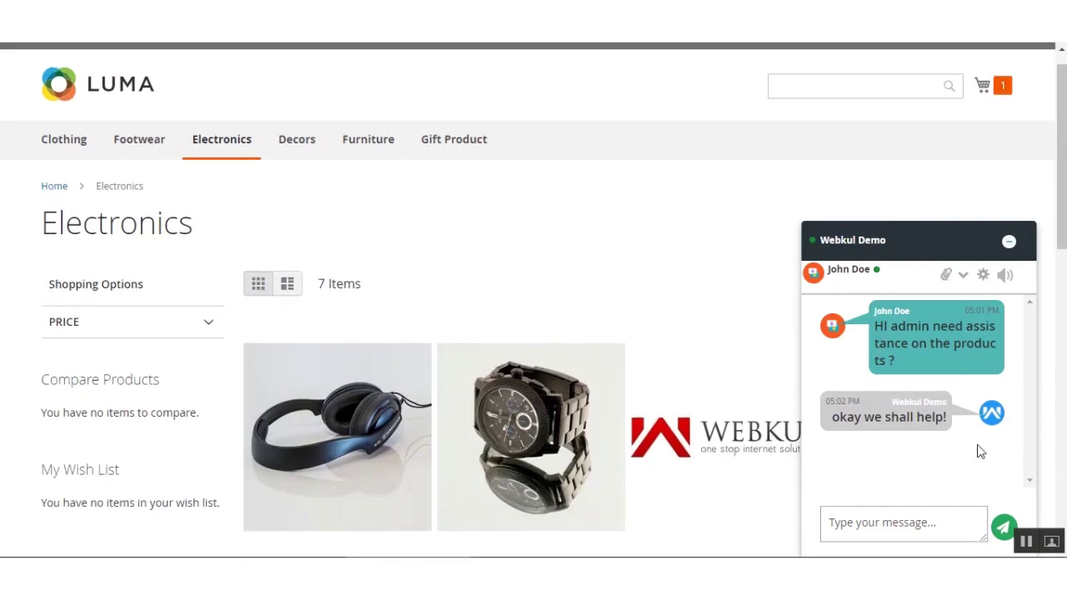
click(947, 274)
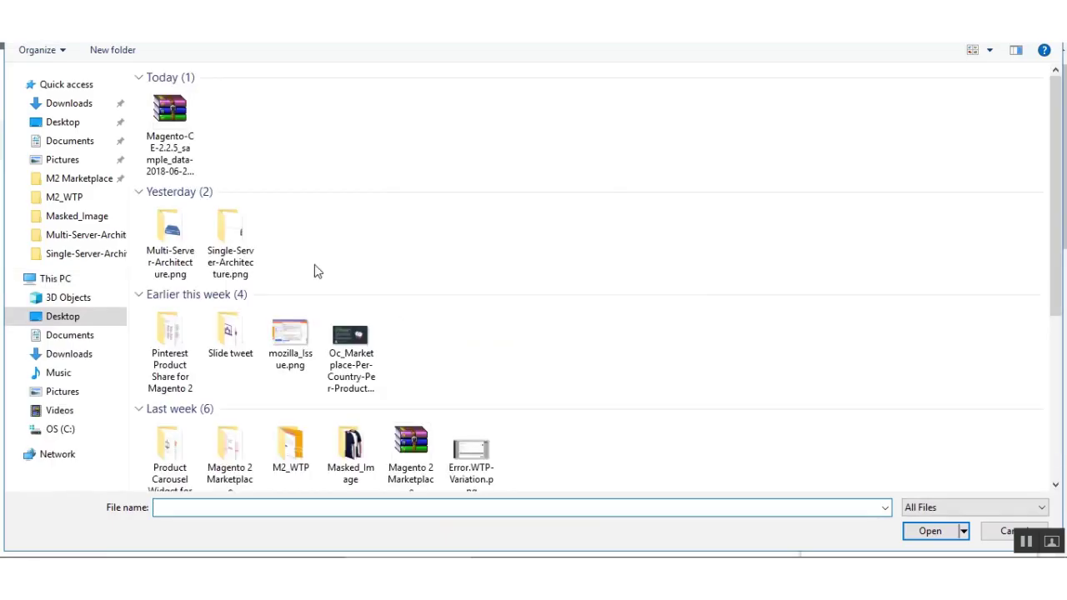
click(169, 127)
click(350, 358)
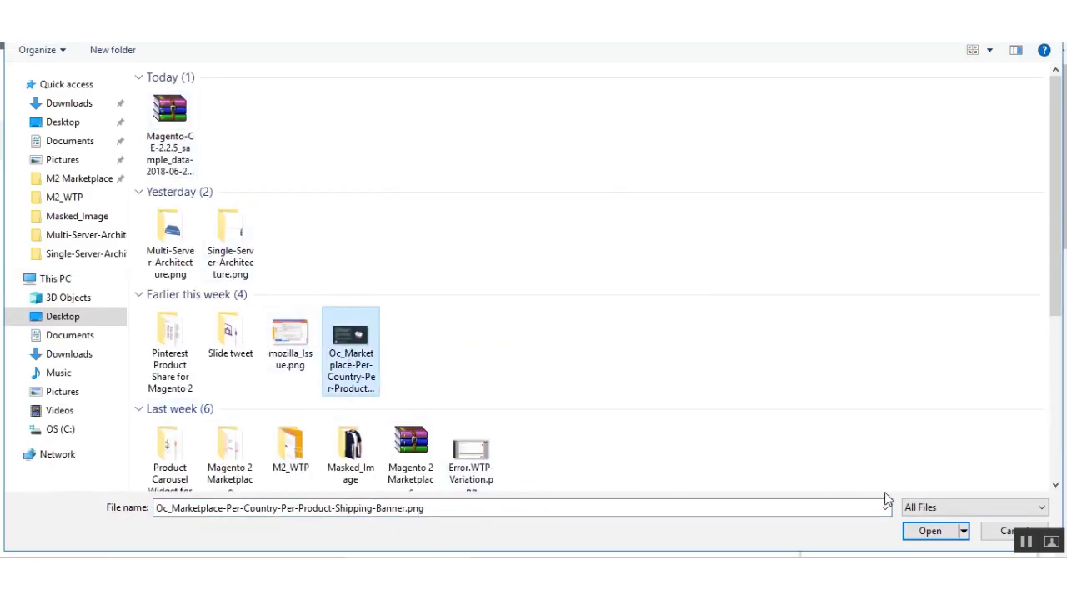
click(928, 530)
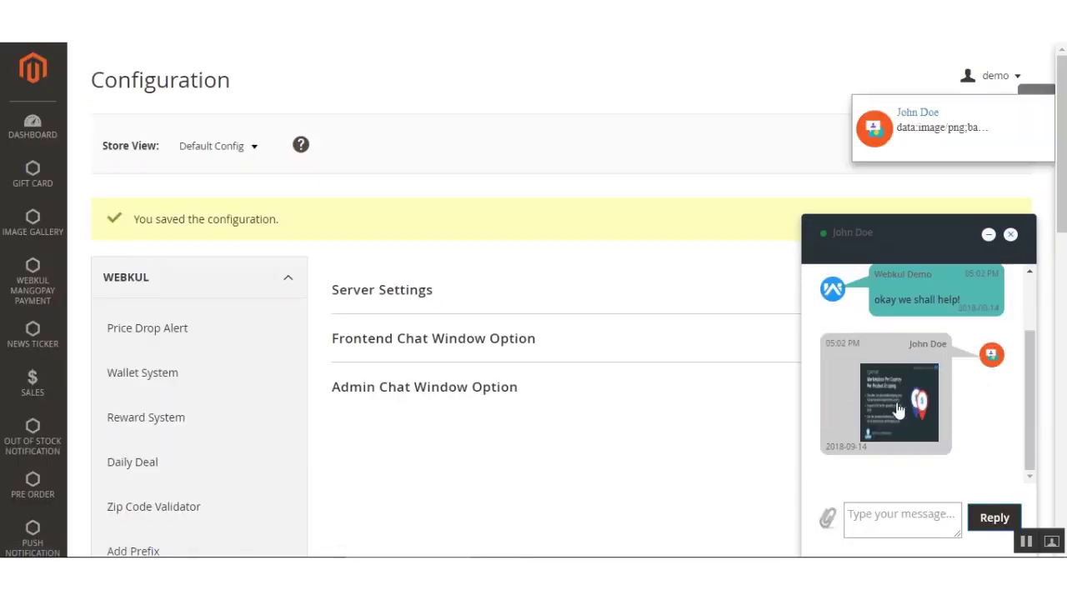
View the customer's banner image full-size in a new tab, close it, and return to the storefront tab.
drag(894, 114, 943, 116)
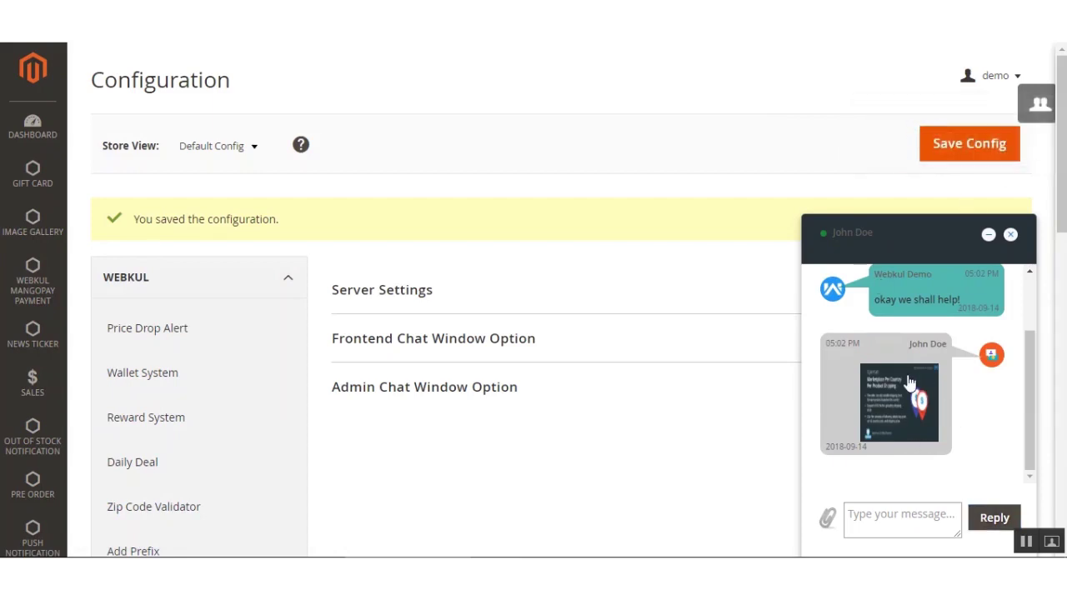
right_click(903, 415)
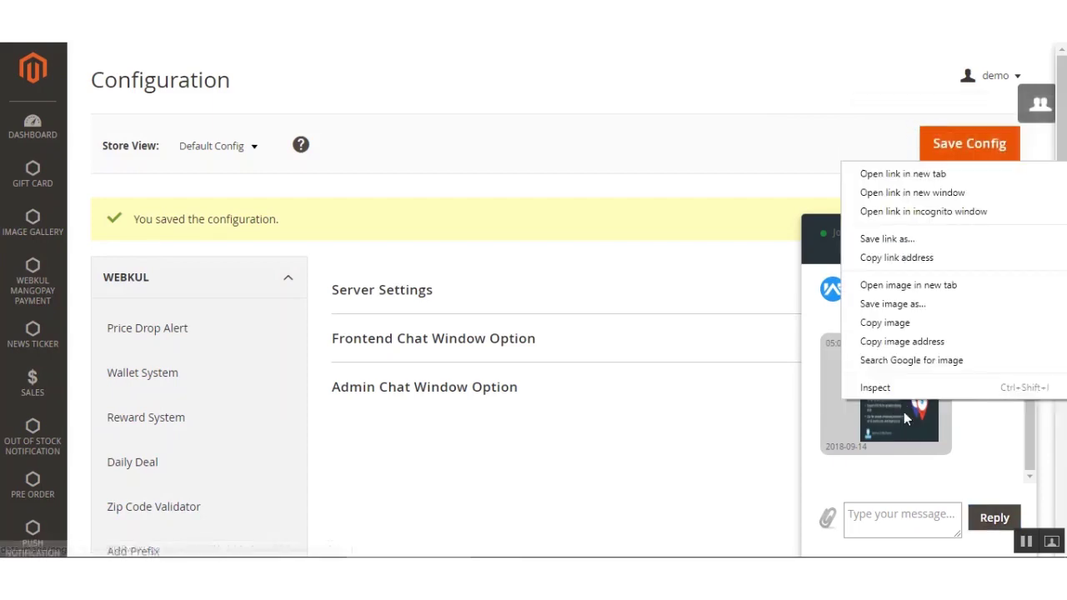
click(936, 175)
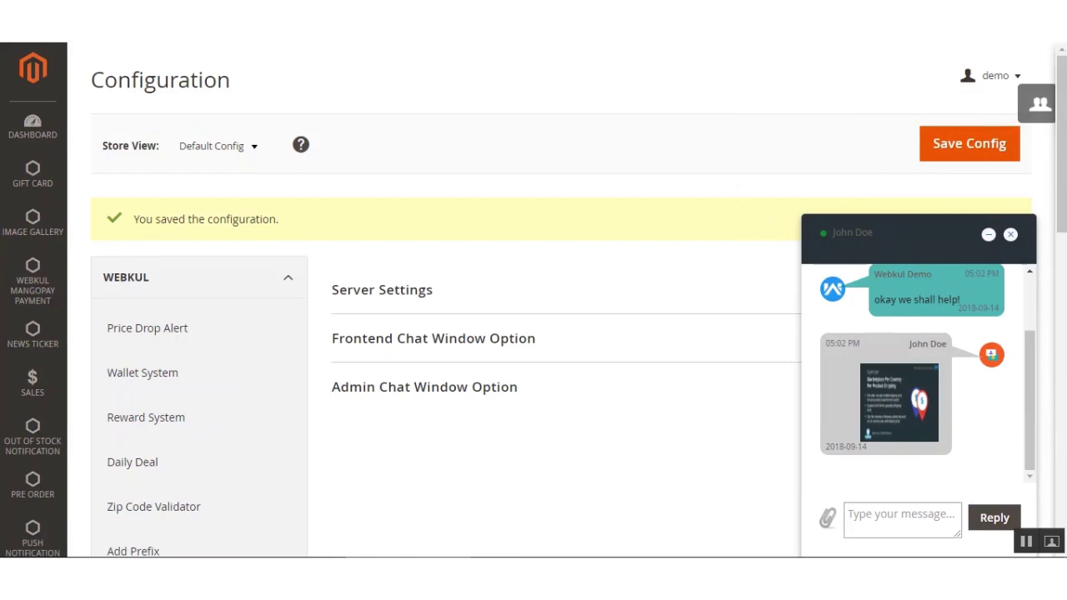
key(ctrl+Tab)
key(ctrl+w)
key(ctrl+Tab)
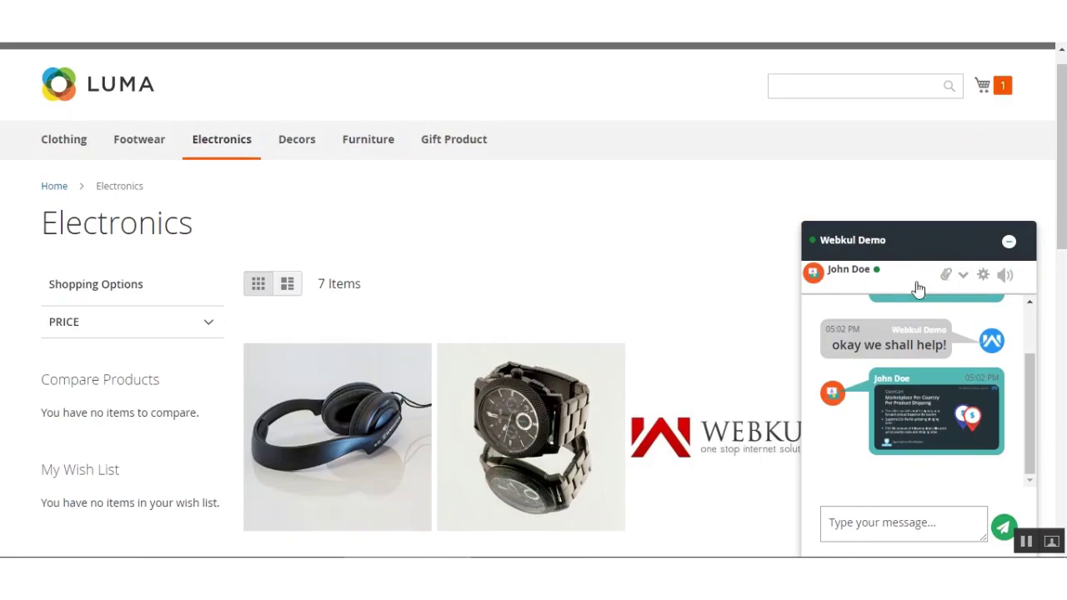
Attach and send new_Doc.rar in the storefront customer chat.
click(946, 275)
click(148, 112)
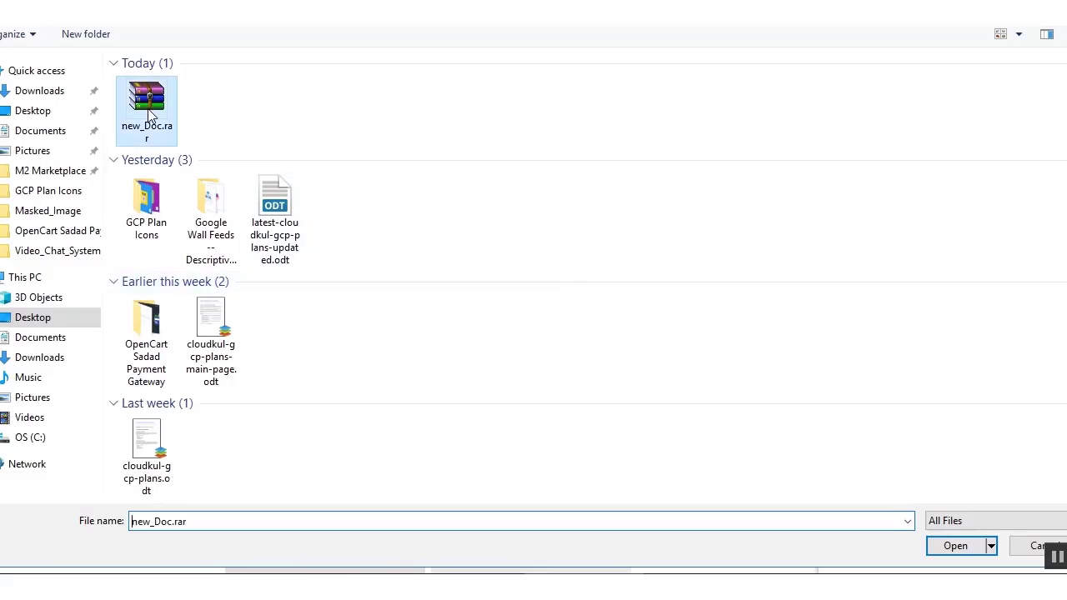
click(958, 545)
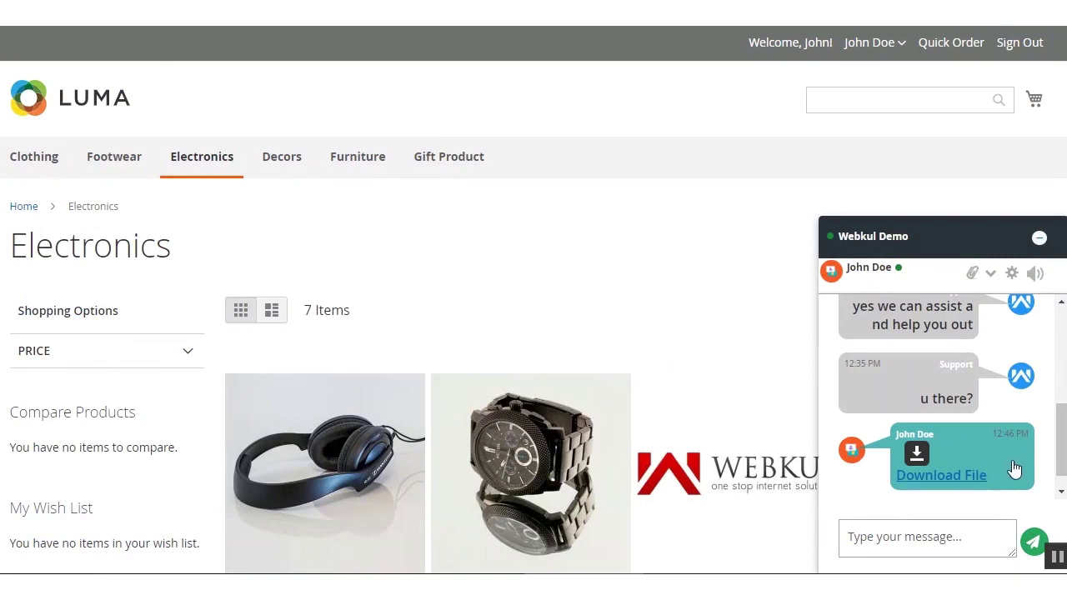
Download the shared file from the chat, saved as 'download', then return to the admin tab.
right_click(954, 485)
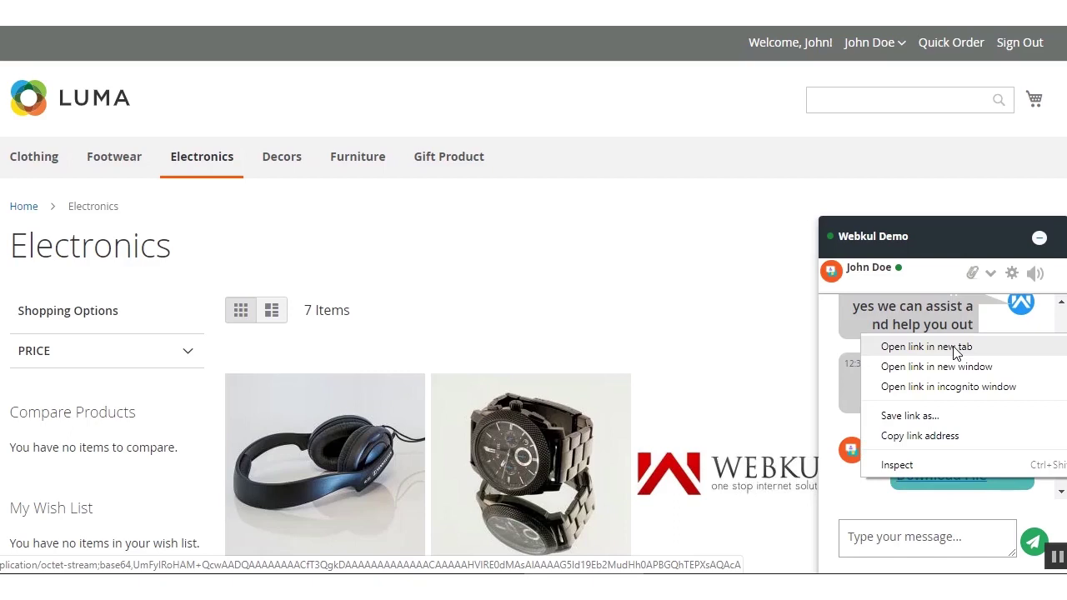
click(952, 346)
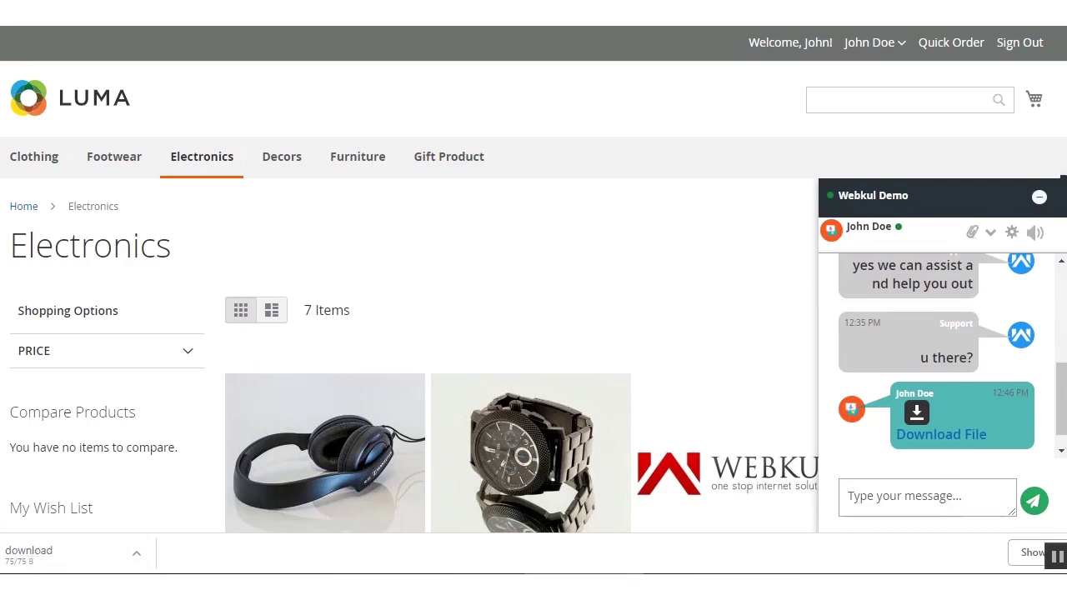
key(ctrl+Tab)
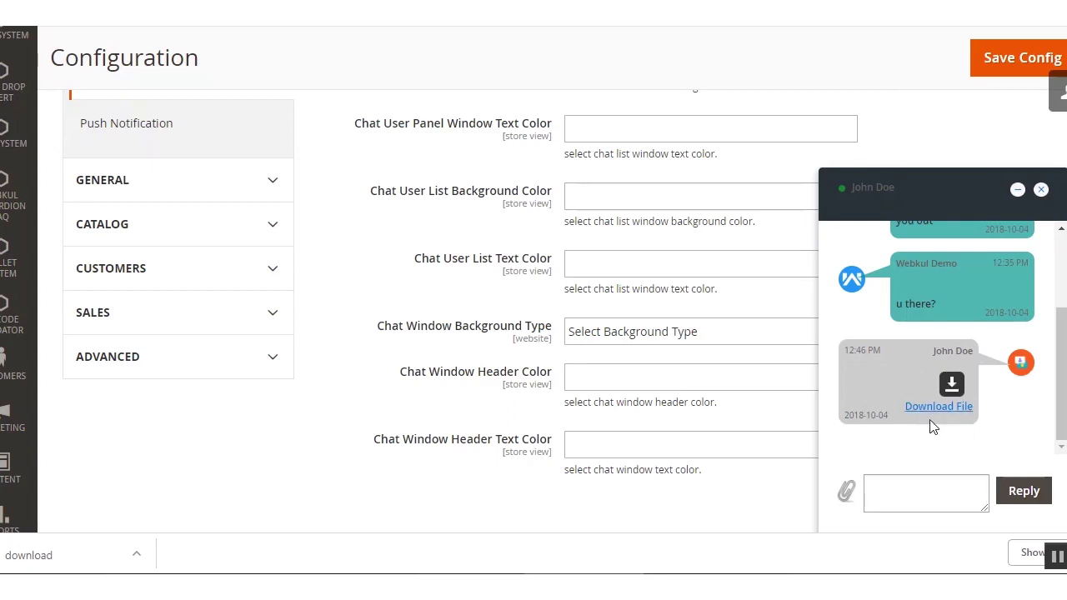
Download the customer's shared file from the admin chat, saved as 'download (1)'.
right_click(935, 408)
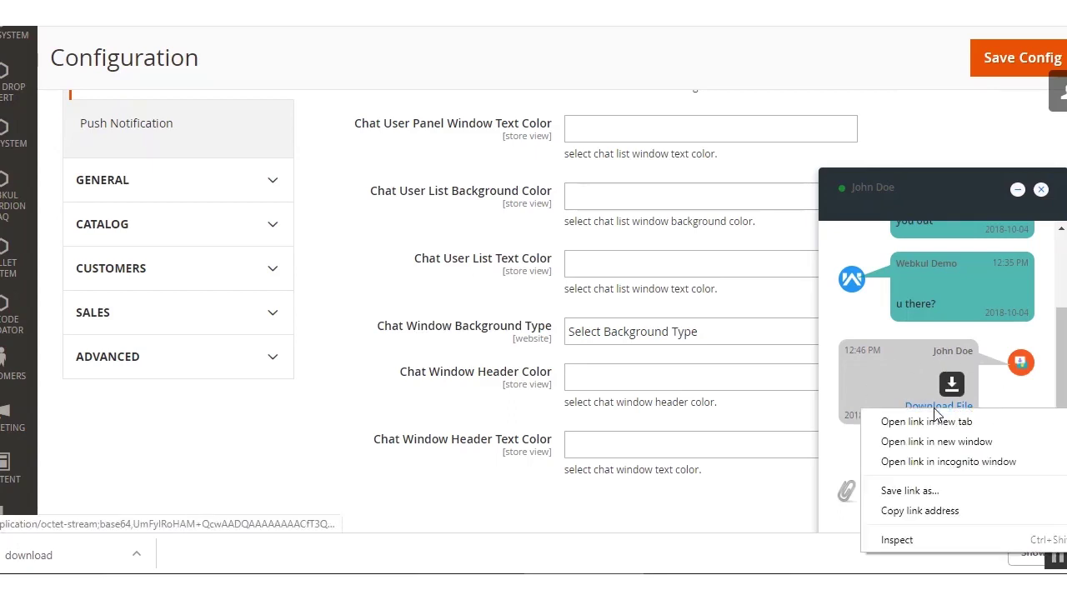
click(947, 425)
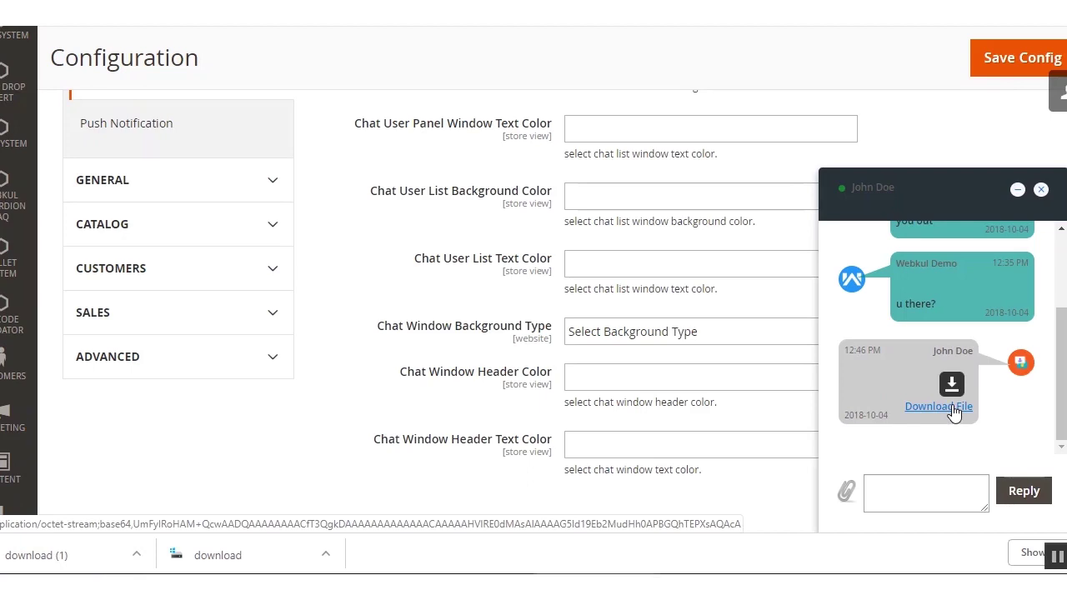
key(ctrl+Tab)
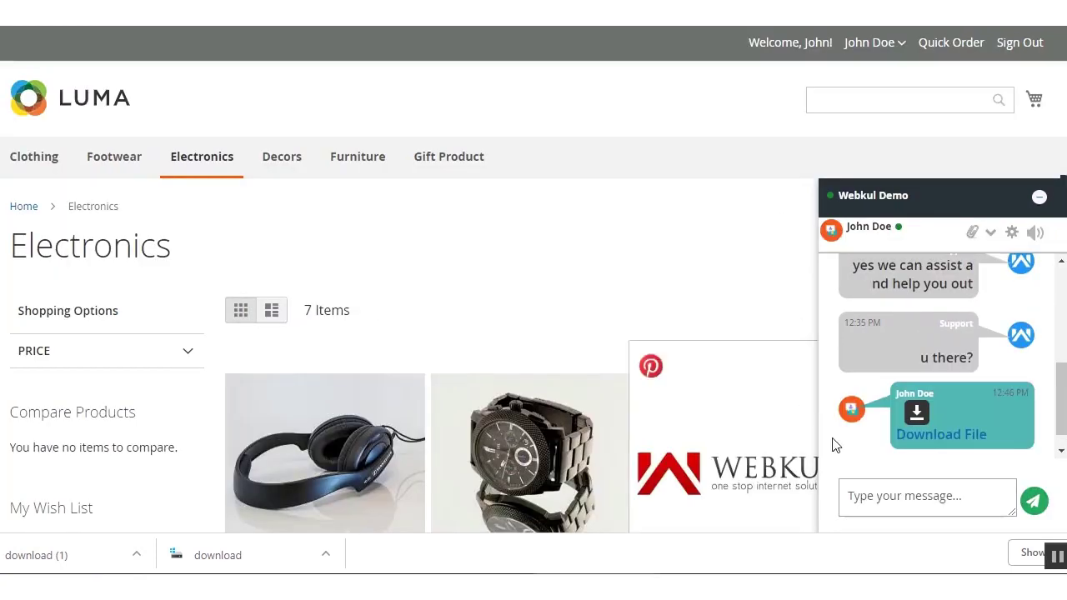
click(831, 232)
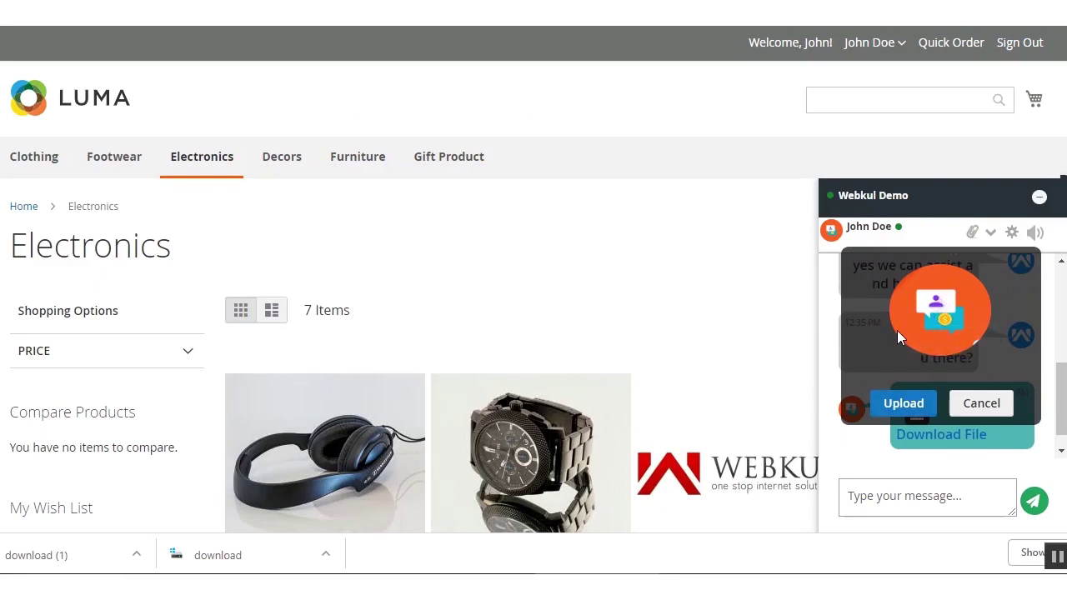
click(980, 403)
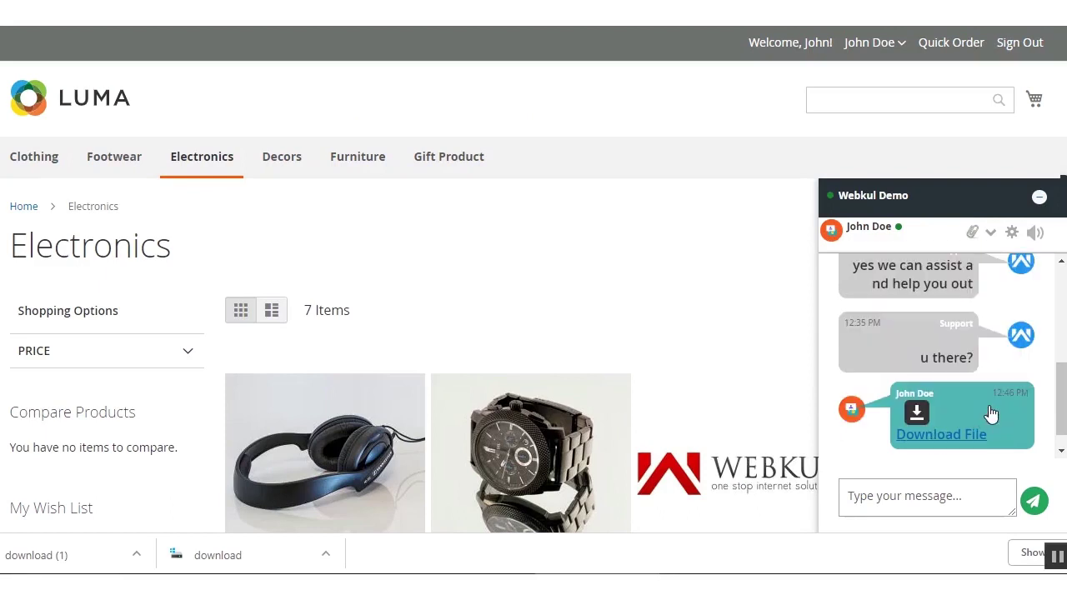
click(1013, 236)
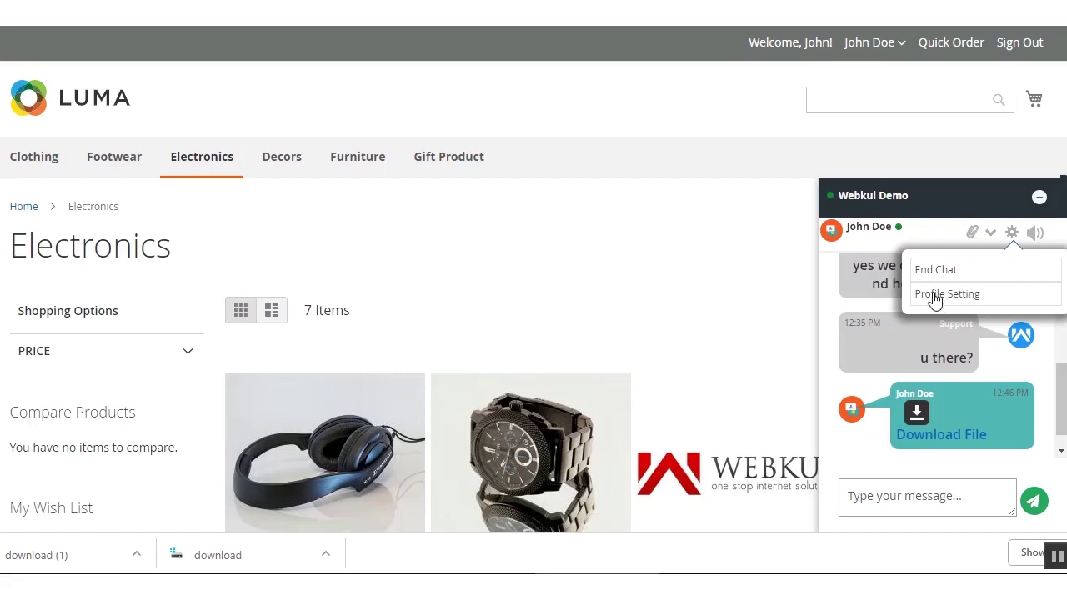
click(936, 300)
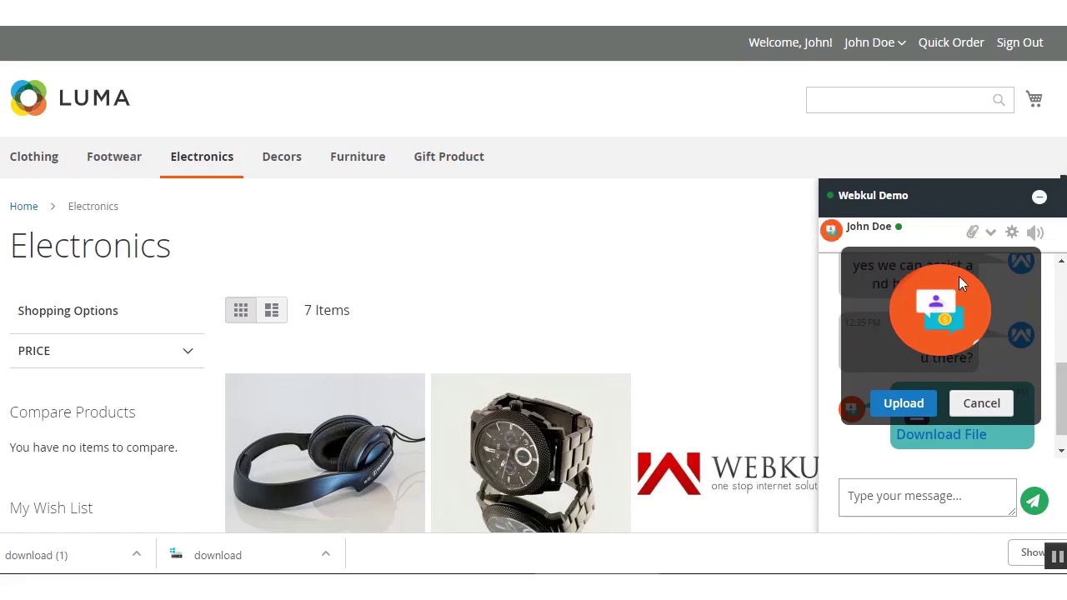
click(908, 404)
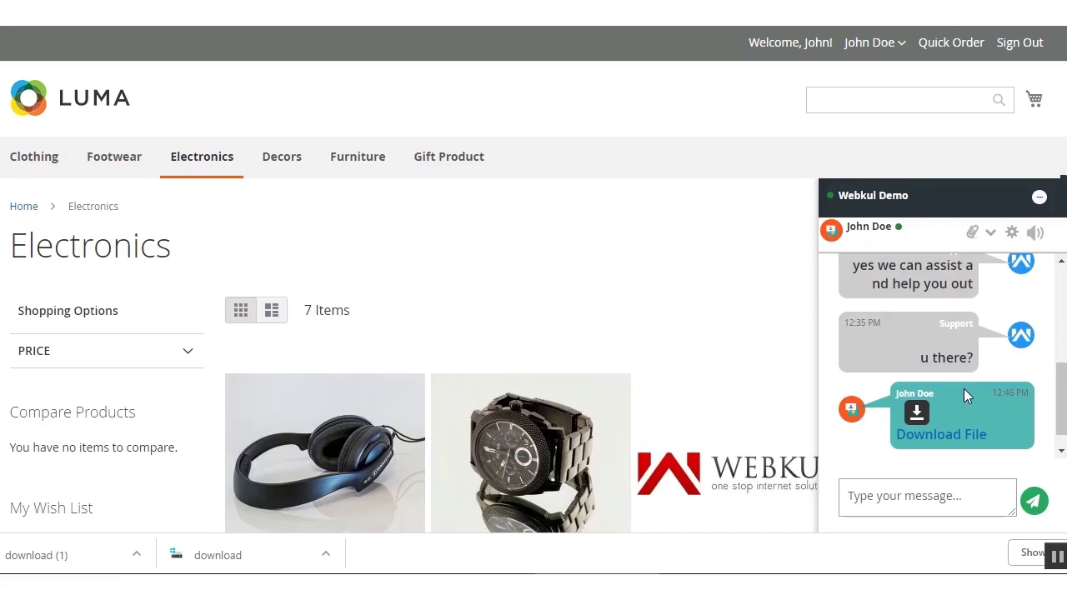
click(832, 233)
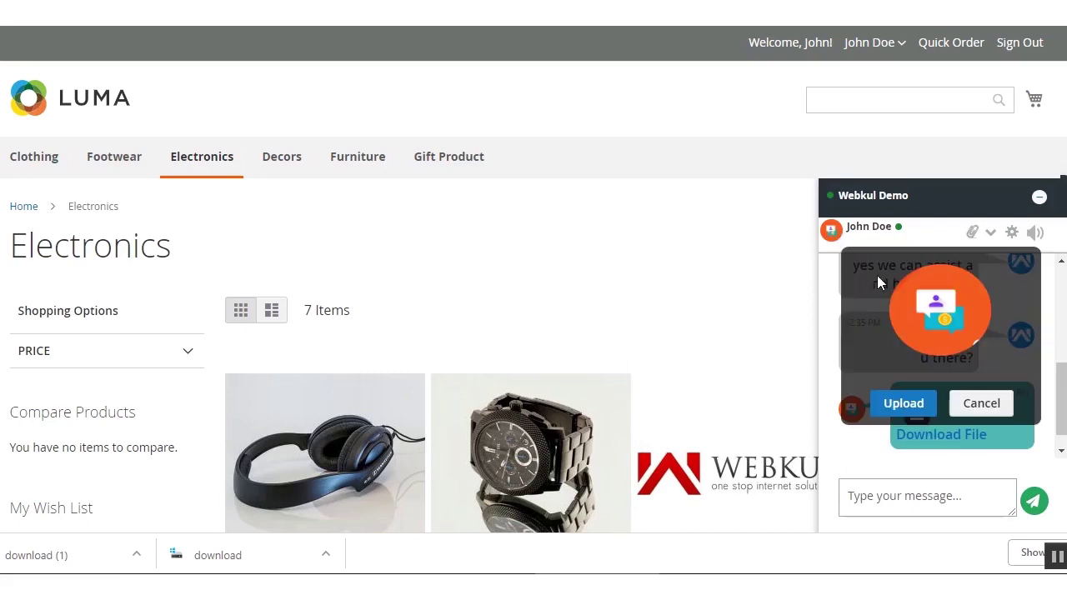
click(979, 403)
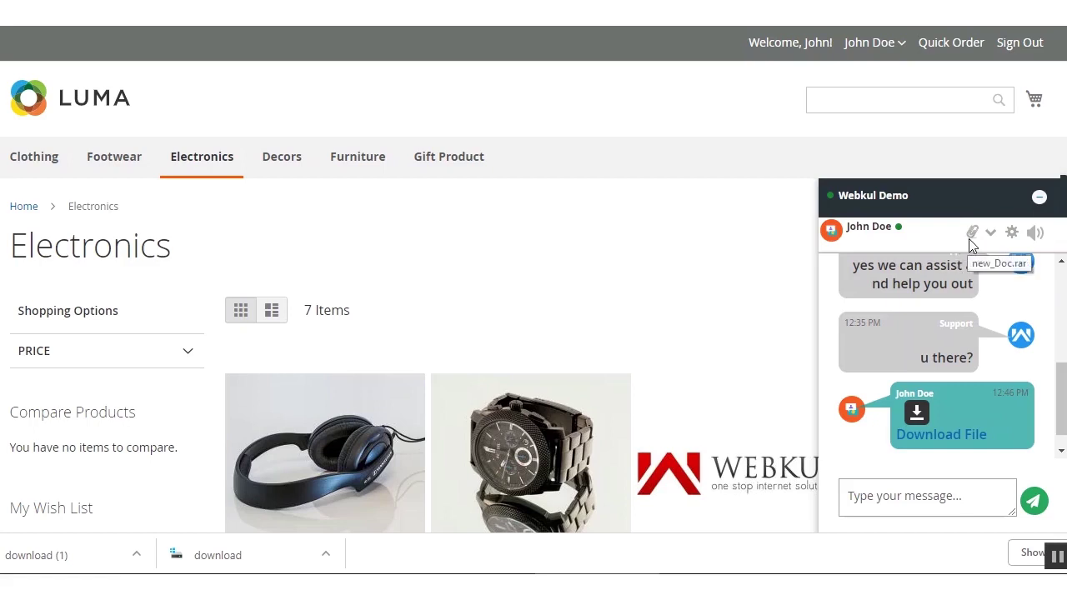
Check the chat status options, collapse and re-expand the chat, and turn sounds back on.
click(992, 236)
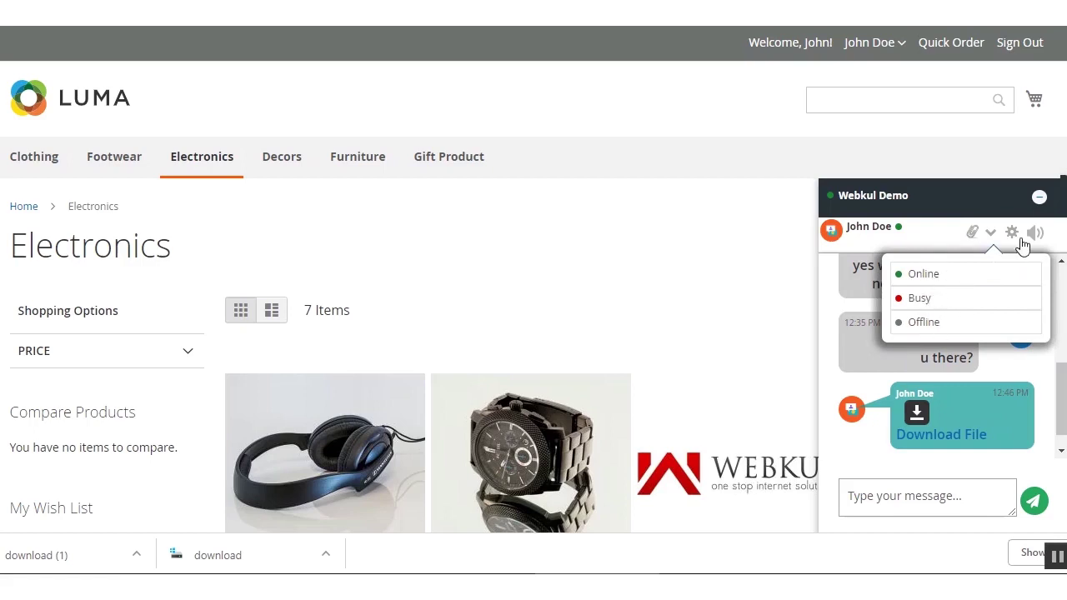
click(986, 203)
click(999, 506)
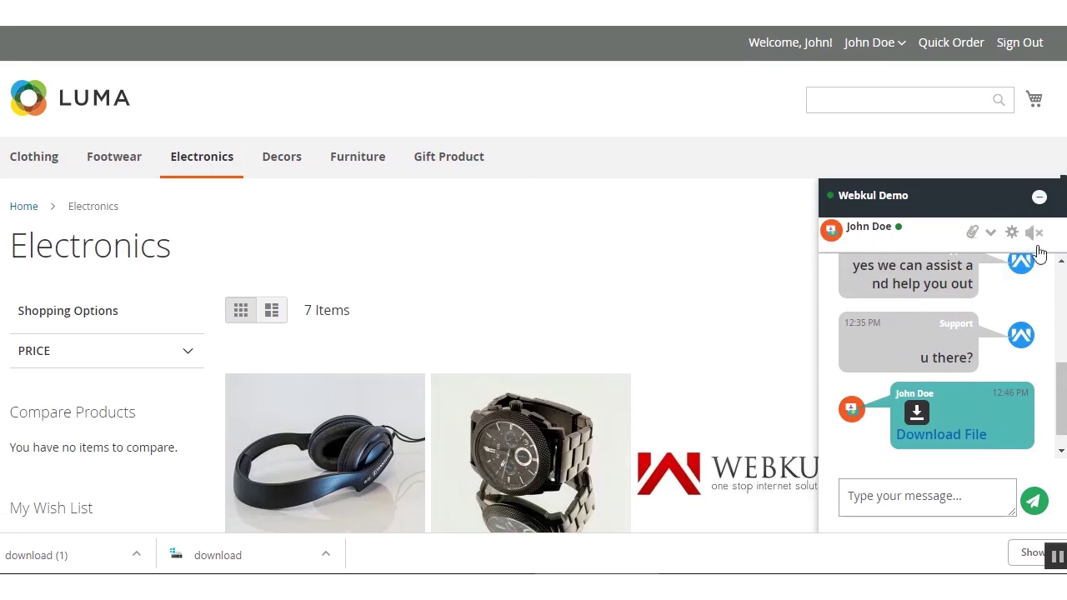
click(1039, 236)
drag(1060, 399, 1055, 457)
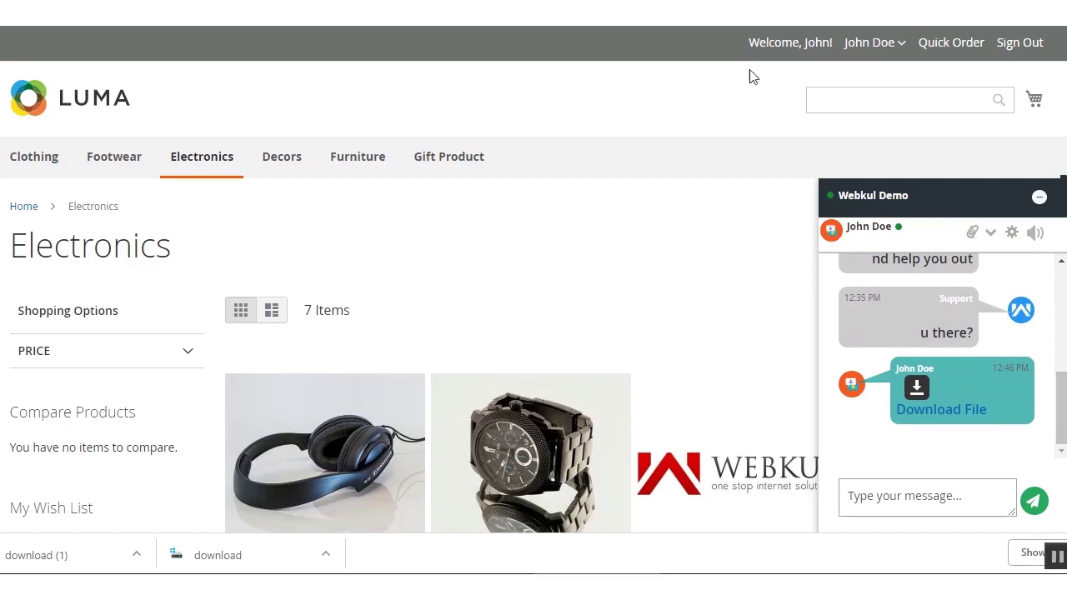
End the chat from the settings menu and minimize the Webkul Demo chat widget.
click(1011, 235)
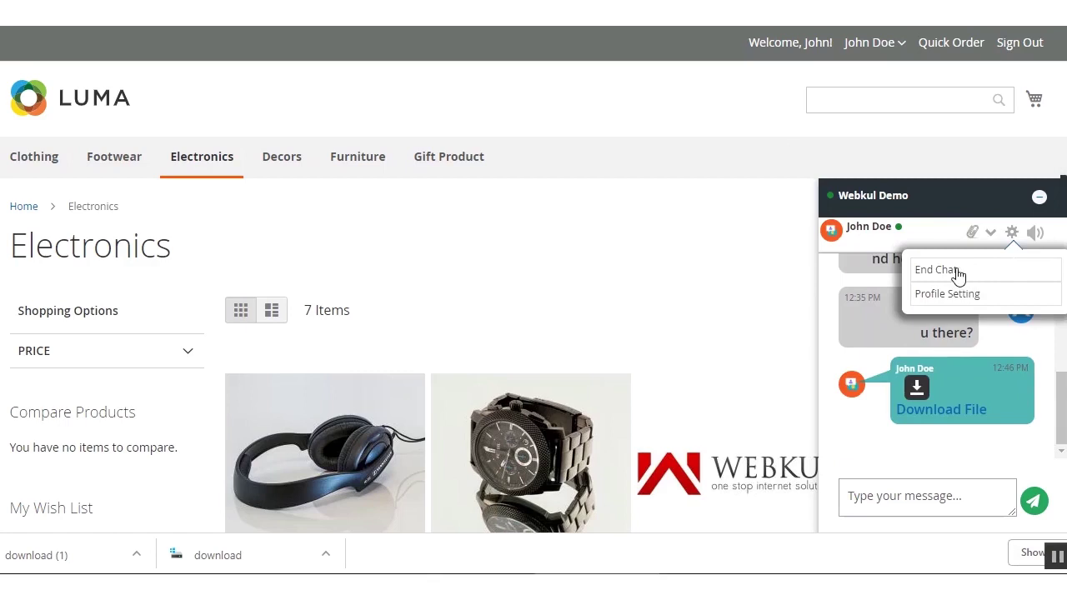
click(949, 273)
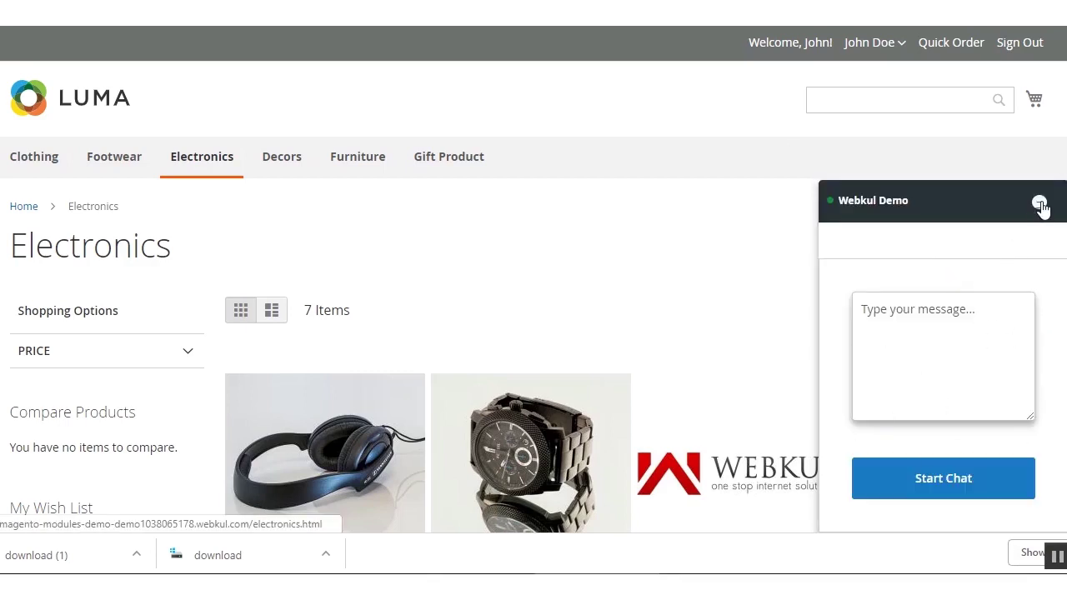
drag(1042, 208, 1025, 308)
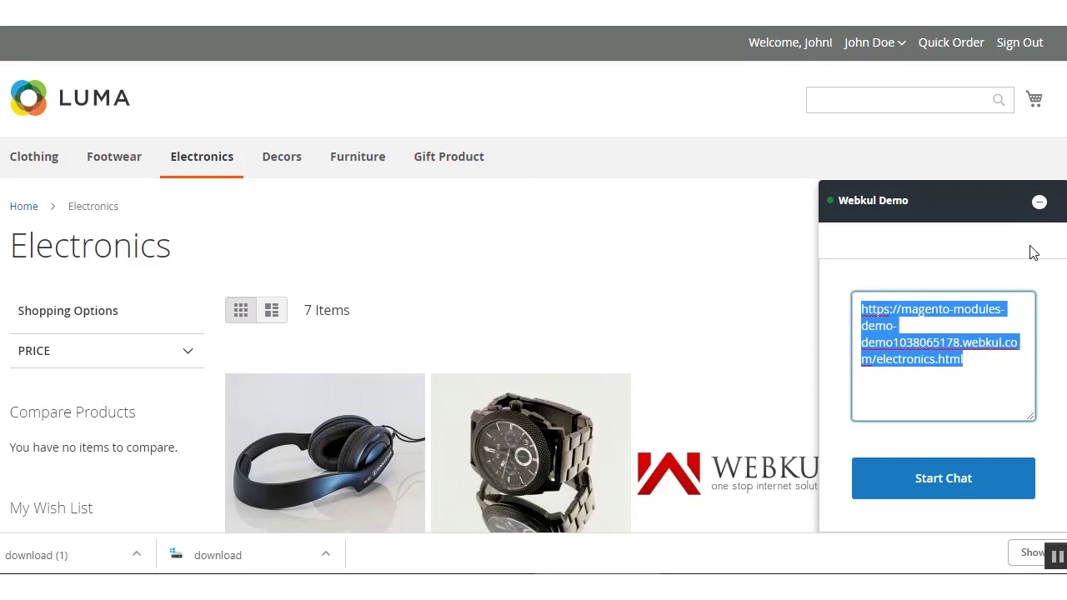
click(1039, 205)
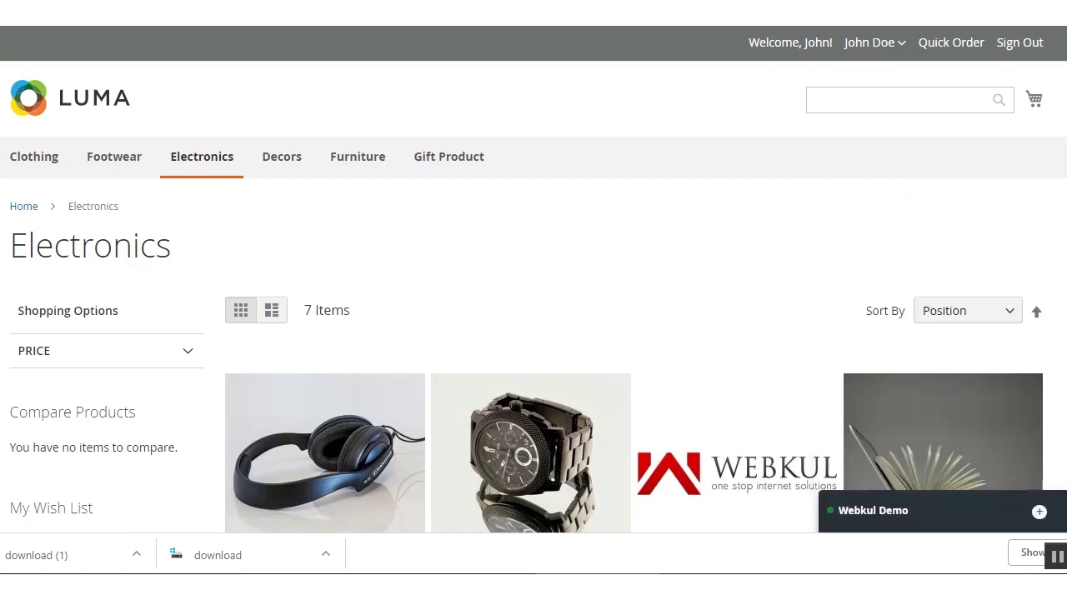